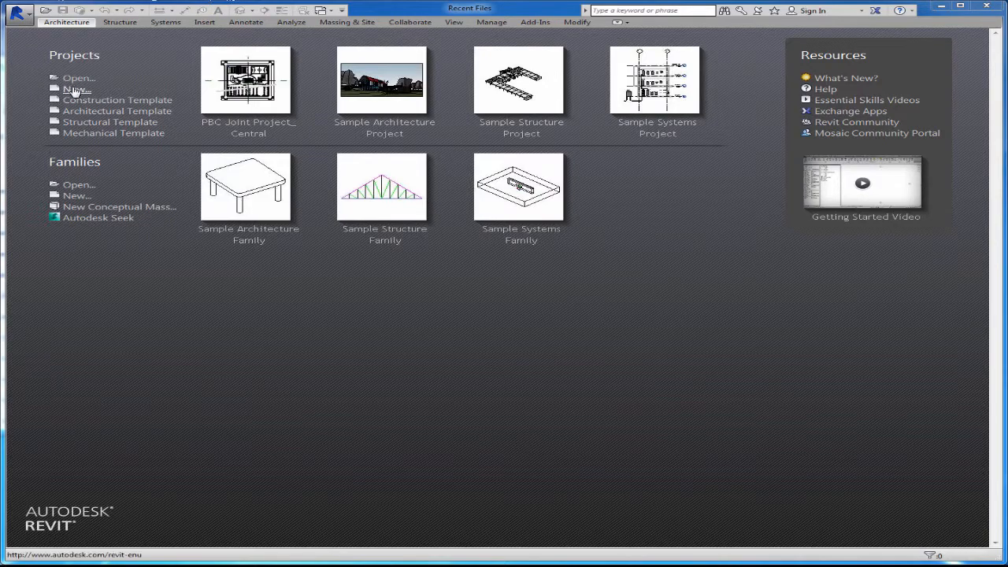
Step: Create a new project from the Commercial-Default.rte template in the US Imperial folder
{"action": "left_click", "coordinate": [76, 90]}
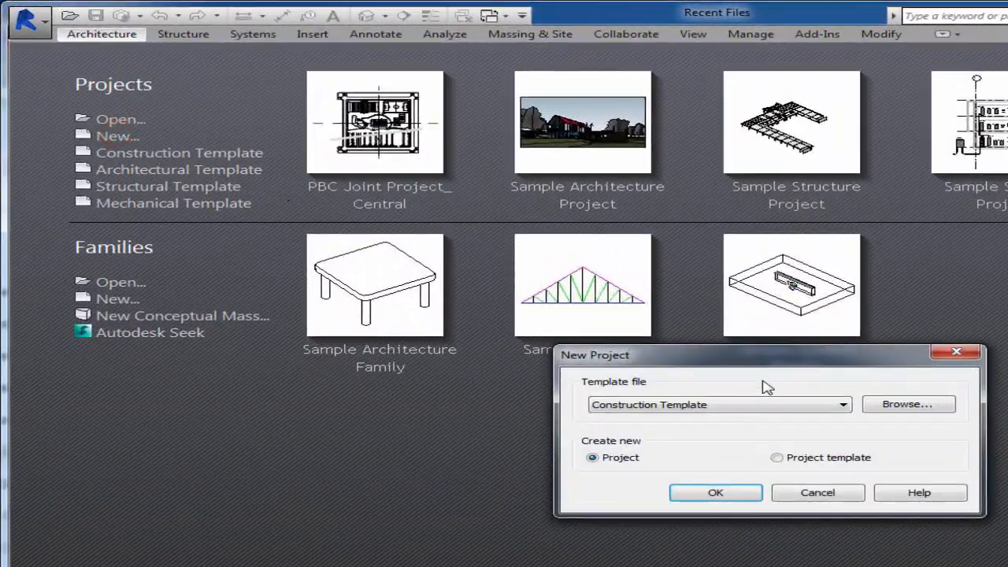
{"action": "left_click", "coordinate": [843, 404]}
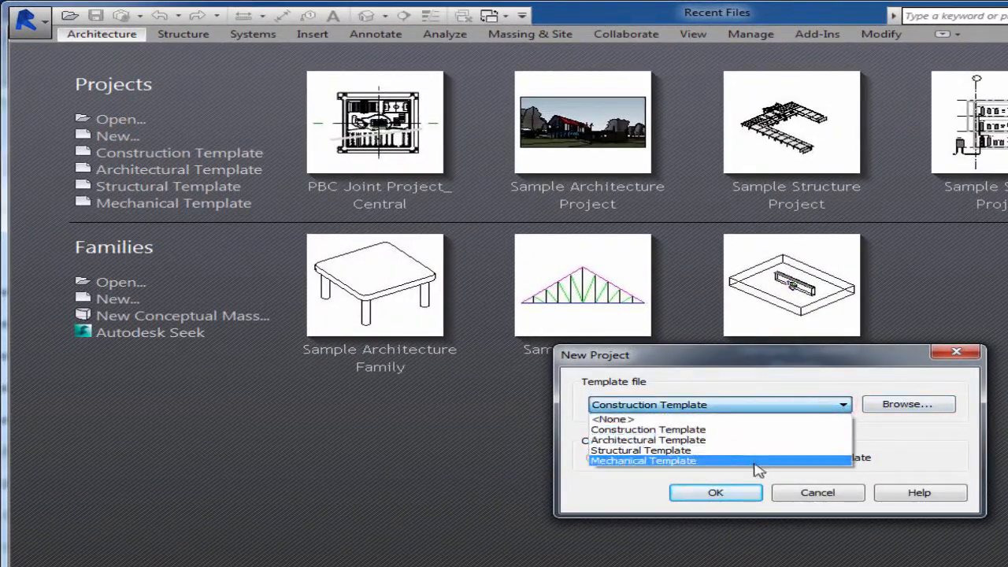
{"action": "left_click", "coordinate": [901, 406]}
{"action": "left_click", "coordinate": [903, 406]}
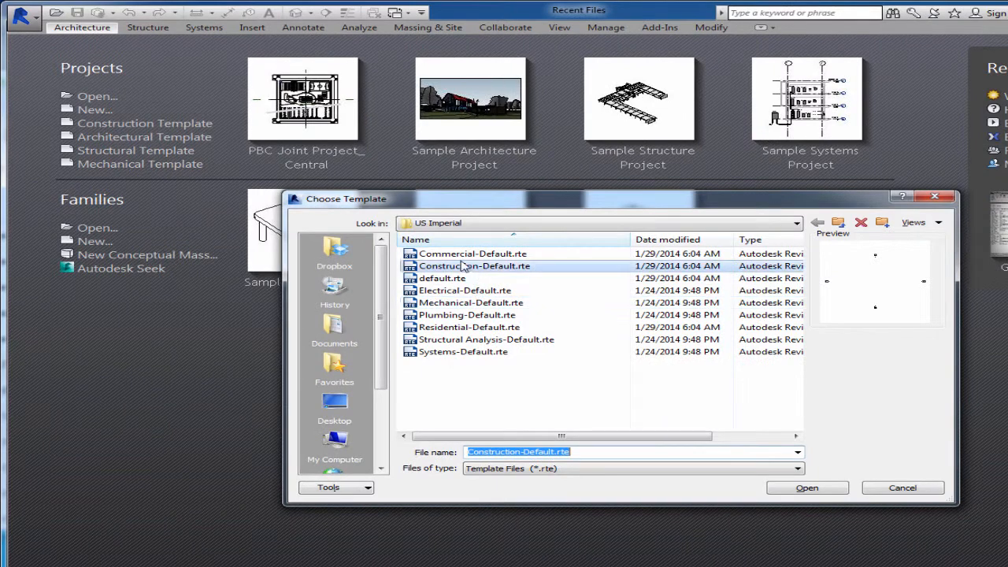
{"action": "left_click", "coordinate": [452, 253]}
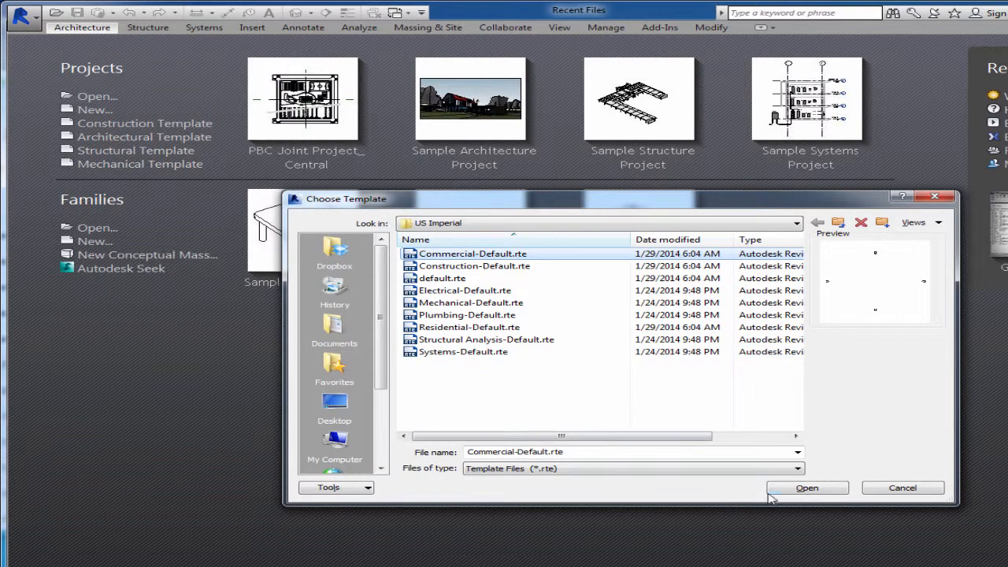
{"action": "left_click", "coordinate": [798, 491]}
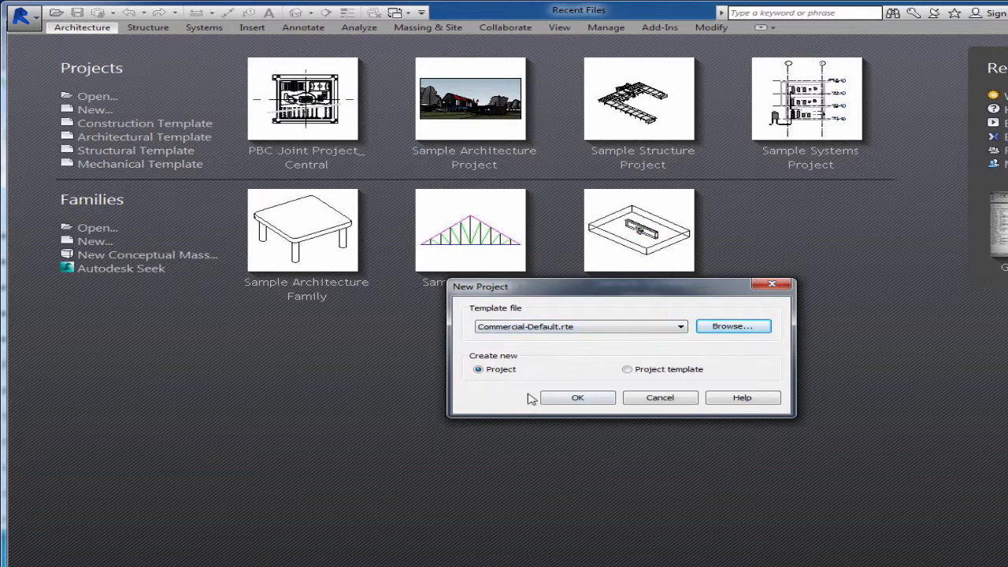
{"action": "left_click", "coordinate": [565, 400]}
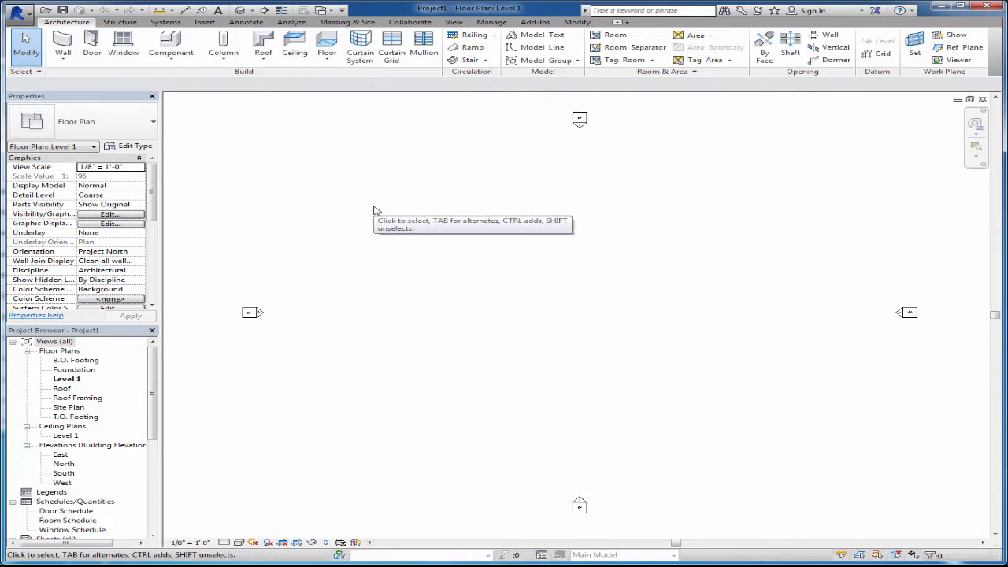
Step: Start an in-place mass named Building Mass
{"action": "left_click", "coordinate": [354, 24]}
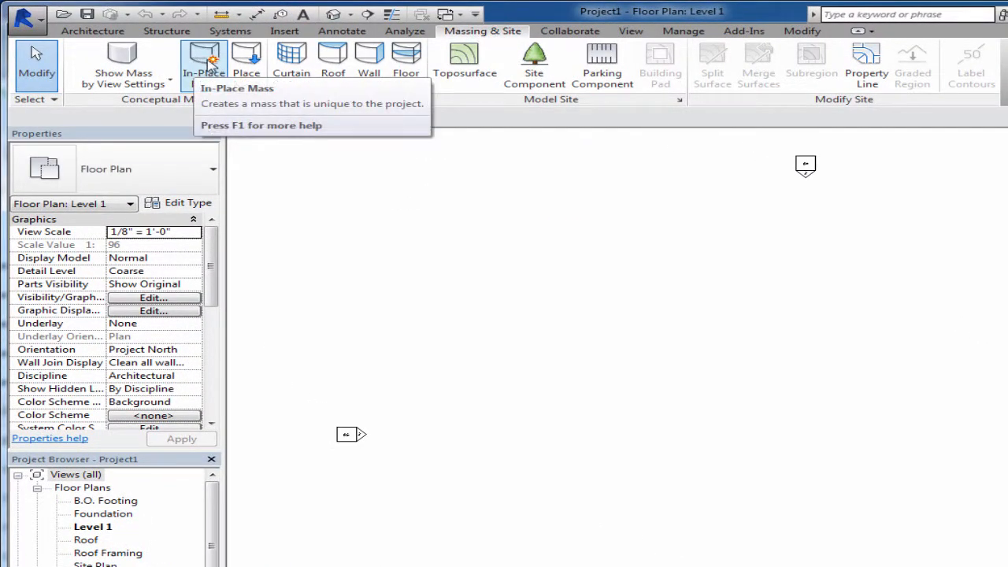
{"action": "left_click", "coordinate": [206, 60]}
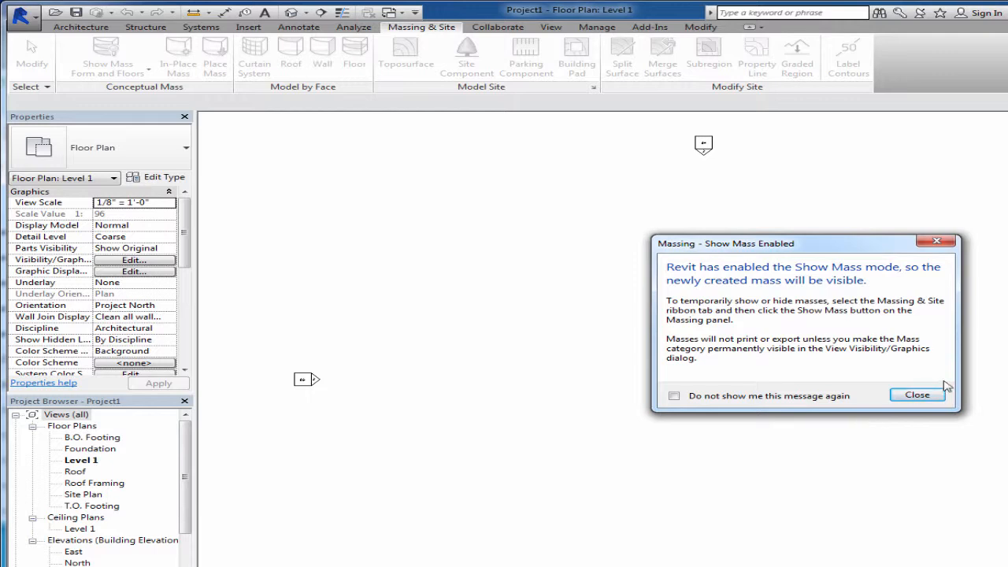
{"action": "left_click", "coordinate": [918, 395]}
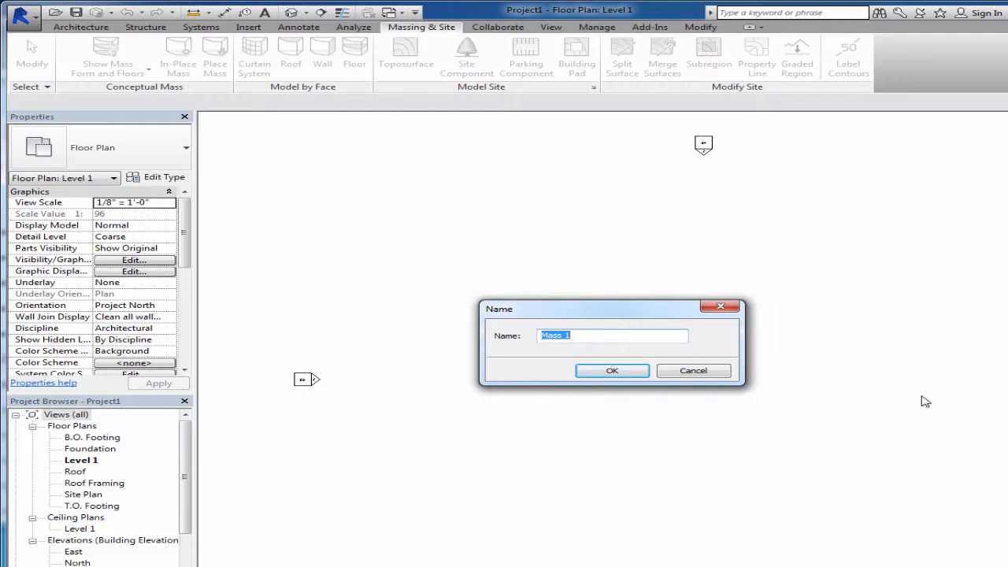
{"action": "type", "text": "Building Mass"}
{"action": "key", "text": "Return"}
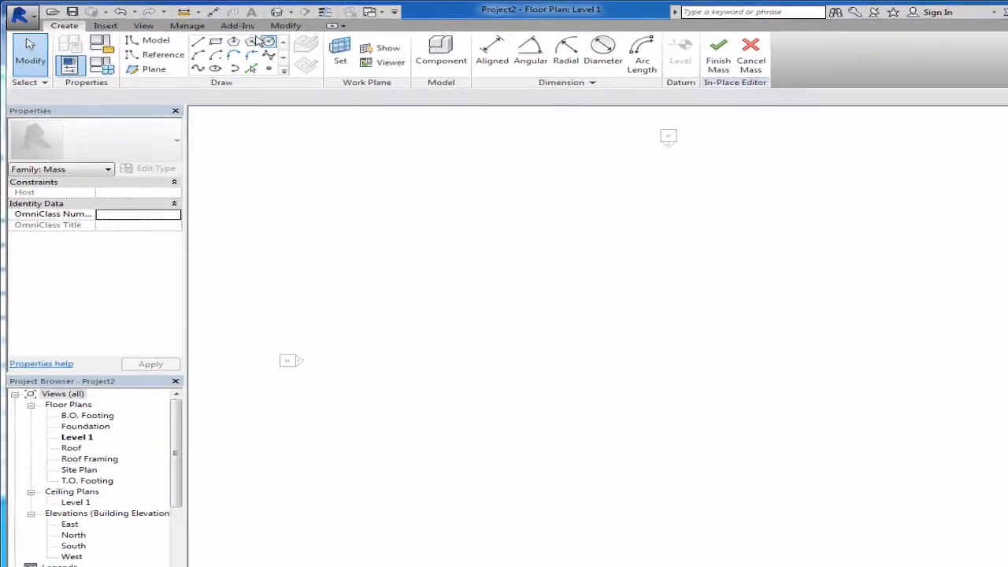
Step: Draw a 50' horizontal model line on Level 1 and a 25' line straight down from its right end
{"action": "left_click", "coordinate": [221, 48]}
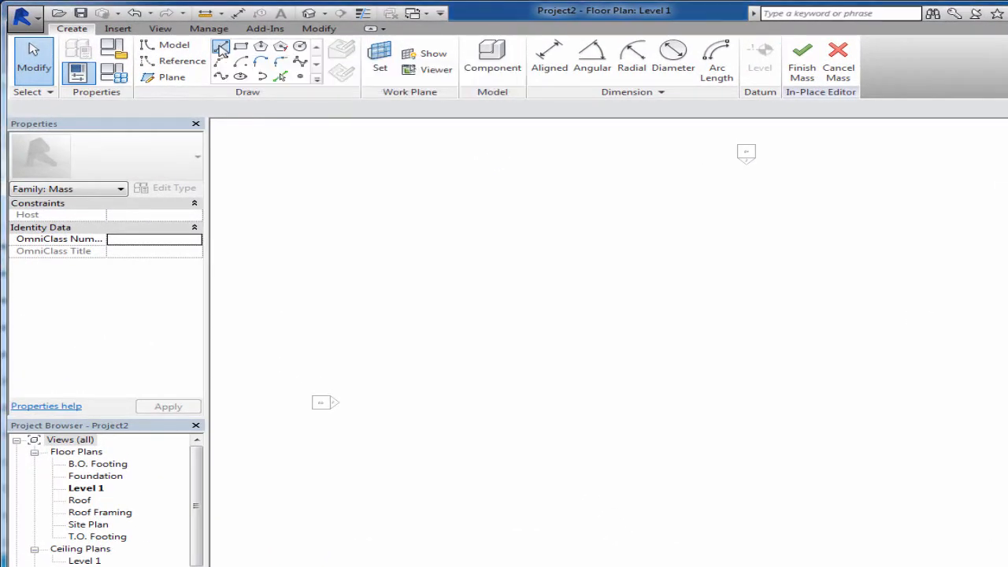
{"action": "left_click", "coordinate": [559, 295]}
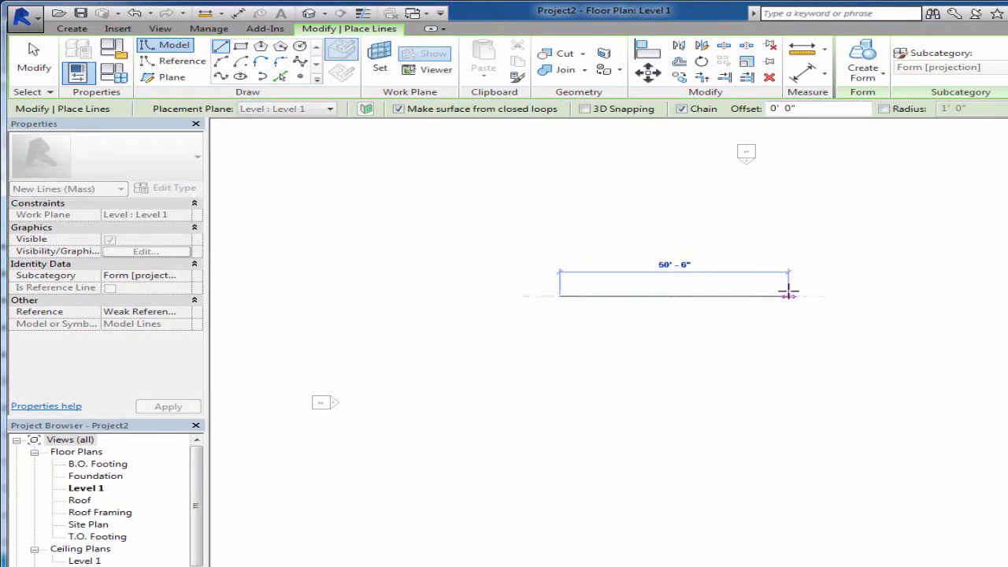
{"action": "type", "text": "50'"}
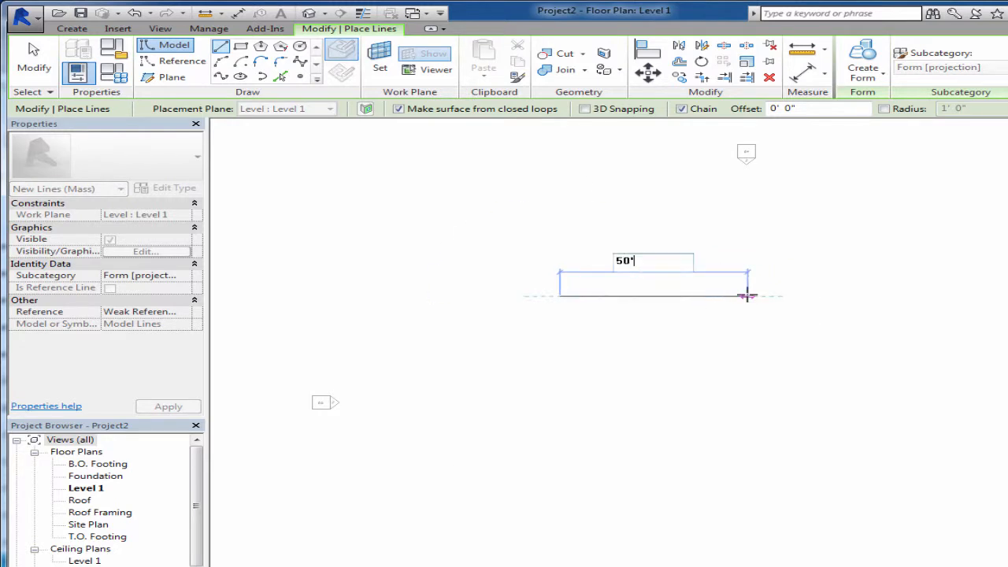
{"action": "key", "text": "Return"}
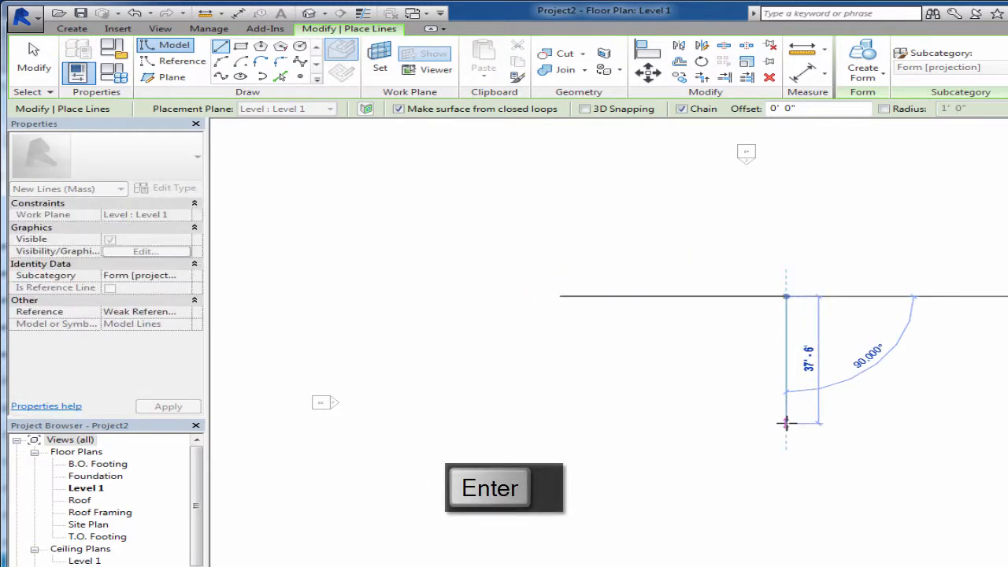
{"action": "type", "text": "25'"}
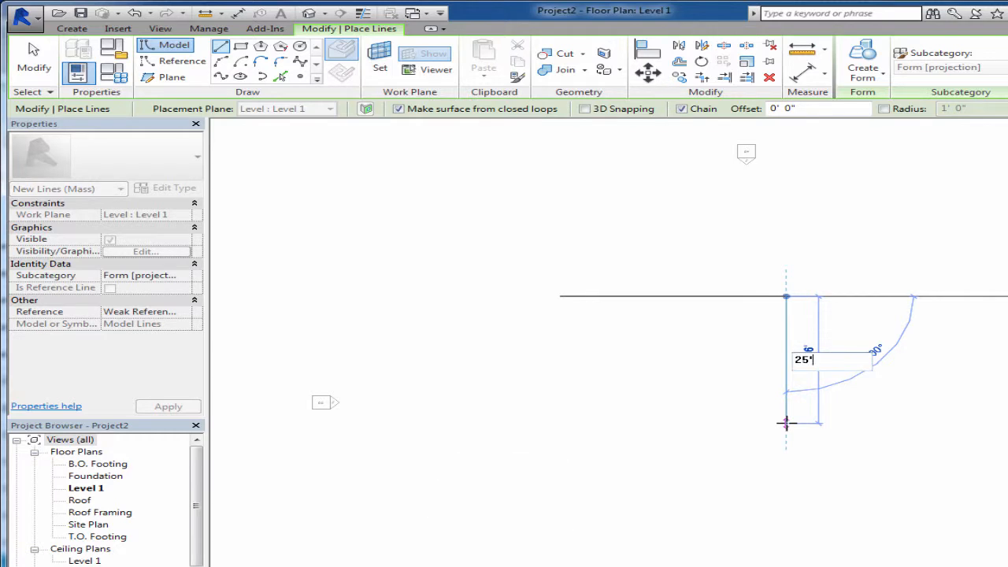
{"action": "key", "text": "Return"}
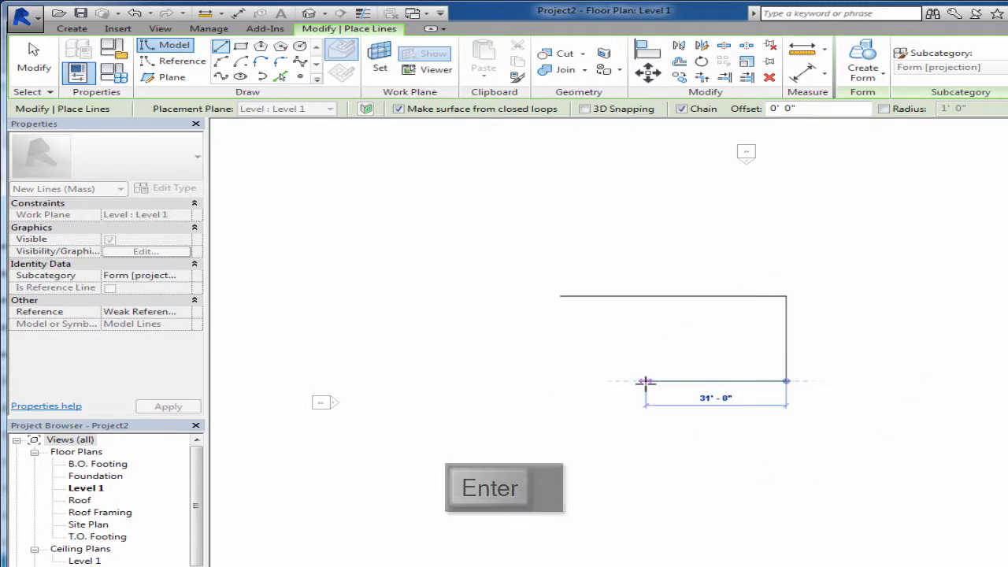
{"action": "key", "text": "Escape"}
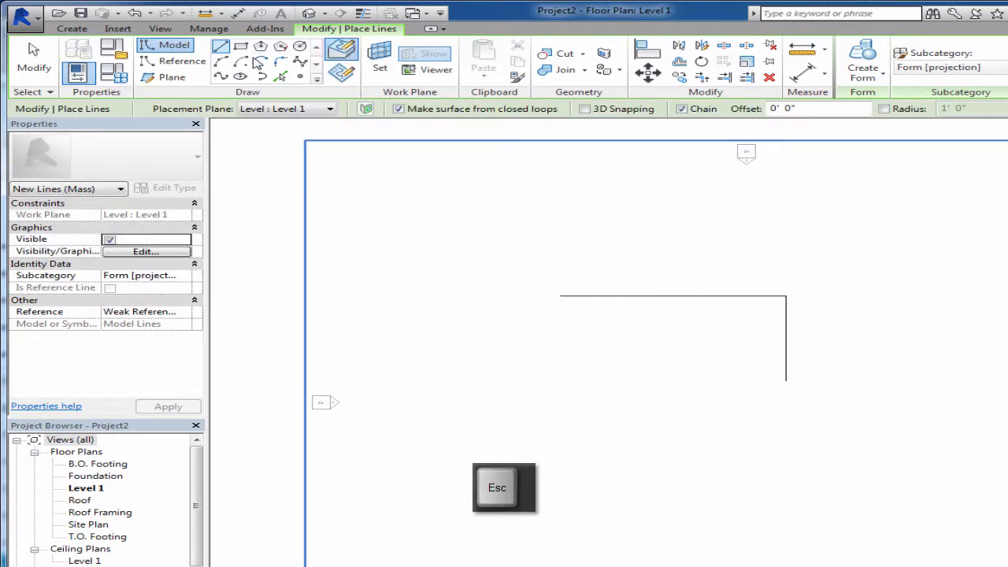
Step: Draw a 25' model line straight down from the left end of the 50' line
{"action": "left_click", "coordinate": [558, 296]}
{"action": "type", "text": "25'"}
{"action": "key", "text": "Return"}
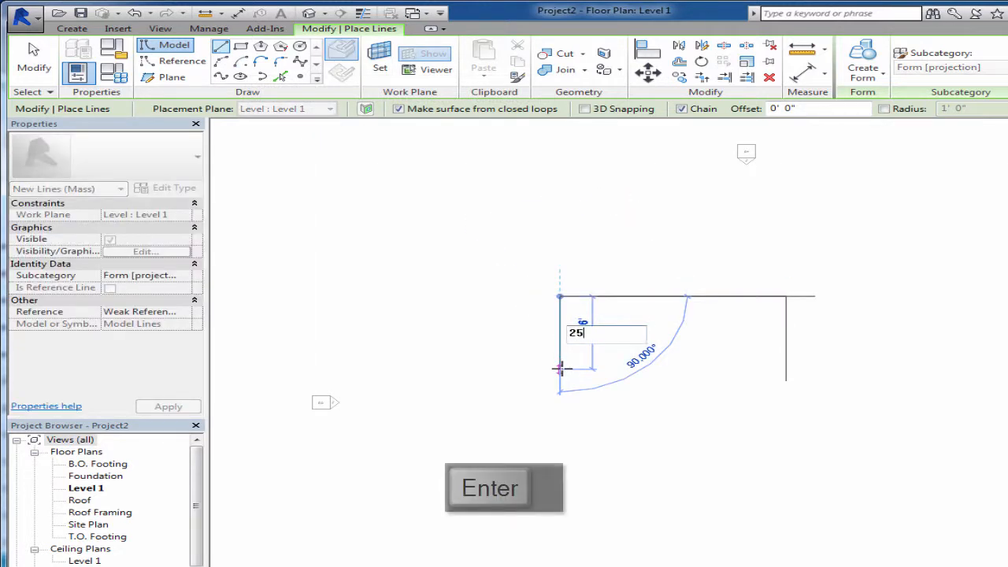
{"action": "key", "text": "Escape"}
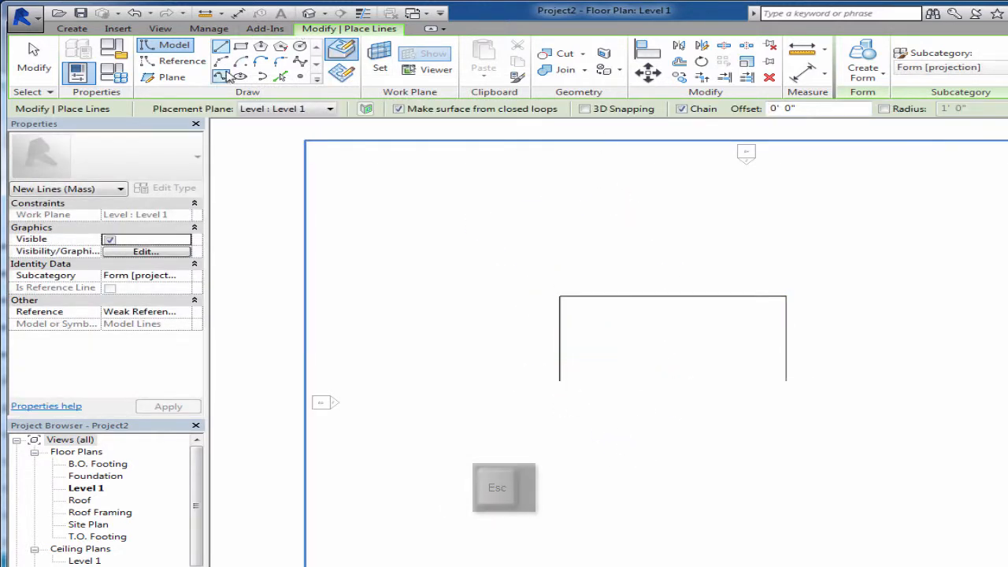
Step: Close the outline with a downward-bulging semicircular arc between the free ends of the two 25' lines
{"action": "left_click", "coordinate": [223, 63]}
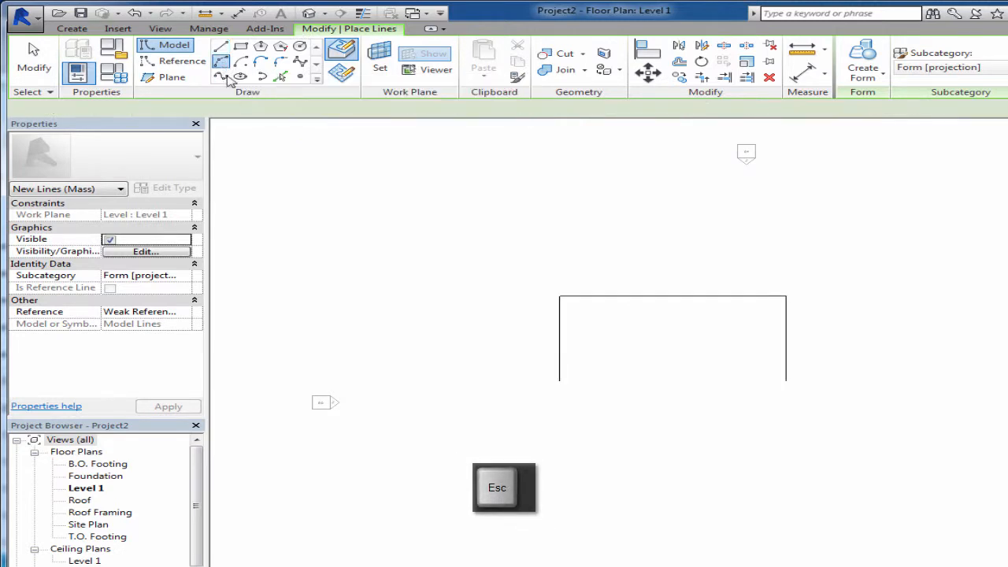
{"action": "left_click", "coordinate": [559, 381]}
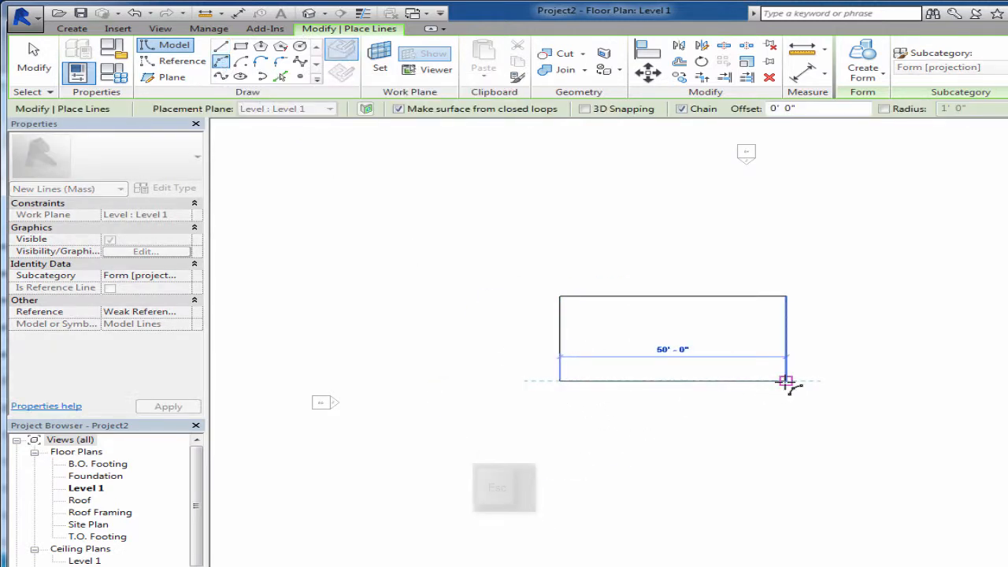
{"action": "left_click", "coordinate": [785, 381]}
{"action": "left_click", "coordinate": [668, 466]}
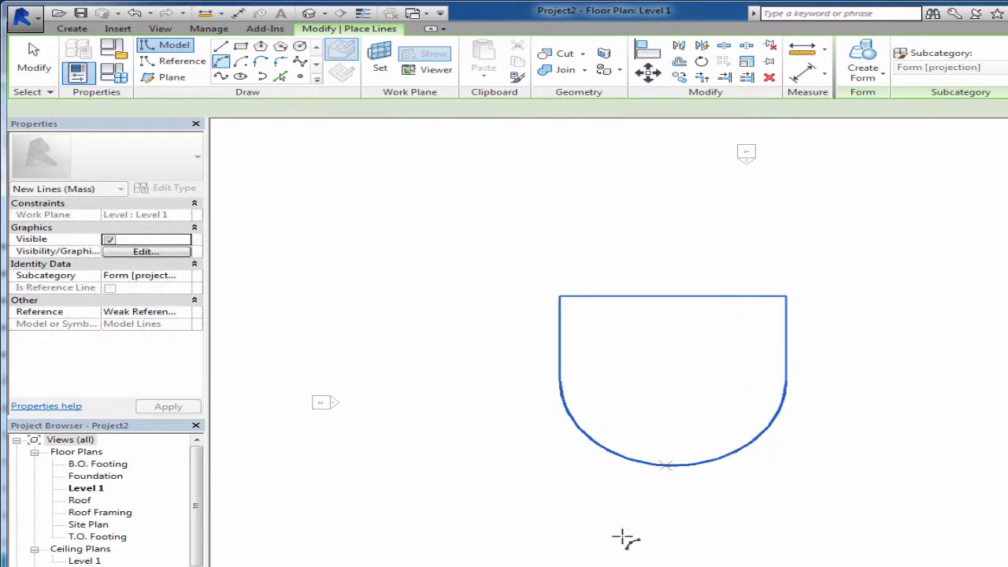
{"action": "key", "text": "Escape"}
{"action": "key", "text": "Escape"}
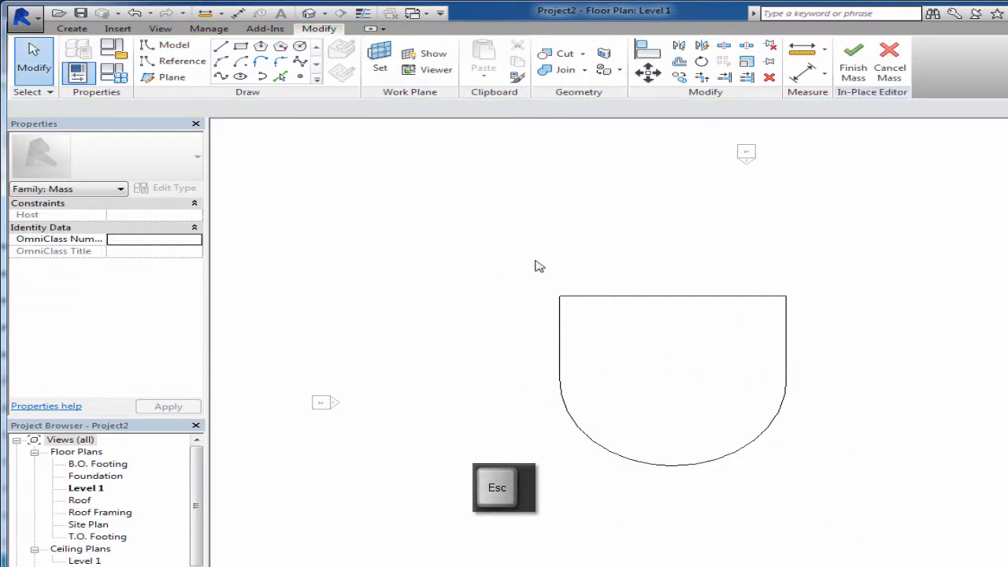
Step: Open the default 3D view with the whole mass outline in sight
{"action": "left_click", "coordinate": [309, 13]}
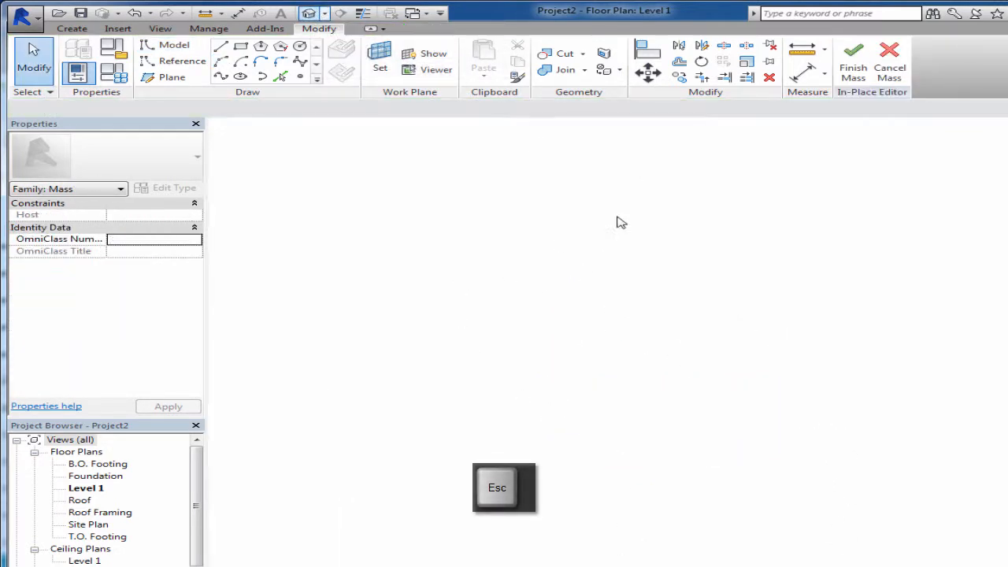
{"action": "middle_click_drag", "start_coordinate": [825, 515], "coordinate": [758, 502]}
{"action": "scroll", "coordinate": [759, 502], "scroll_direction": "down", "scroll_amount": 1}
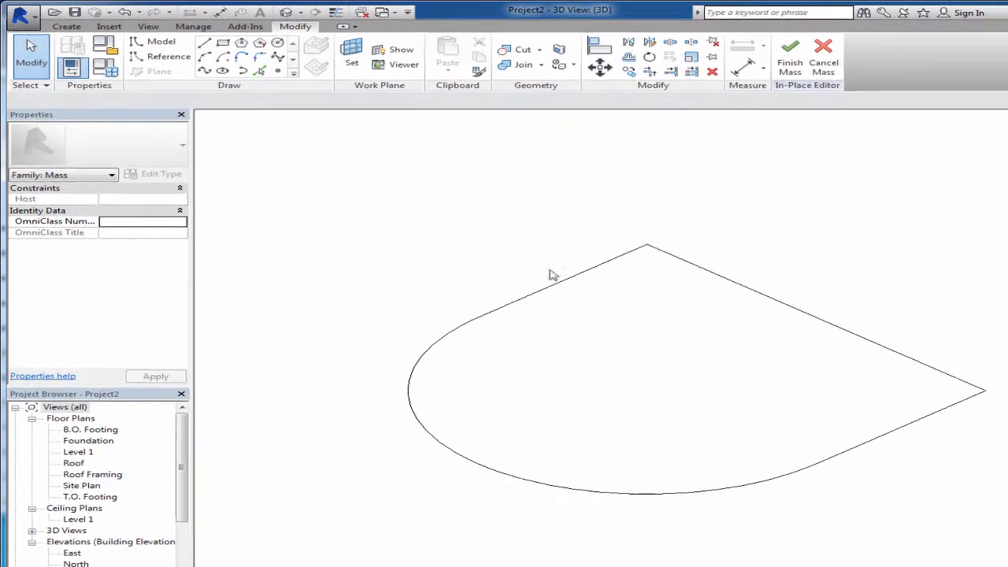
{"action": "scroll", "coordinate": [774, 527], "scroll_direction": "down", "scroll_amount": 1}
{"action": "scroll", "coordinate": [718, 492], "scroll_direction": "down", "scroll_amount": 1}
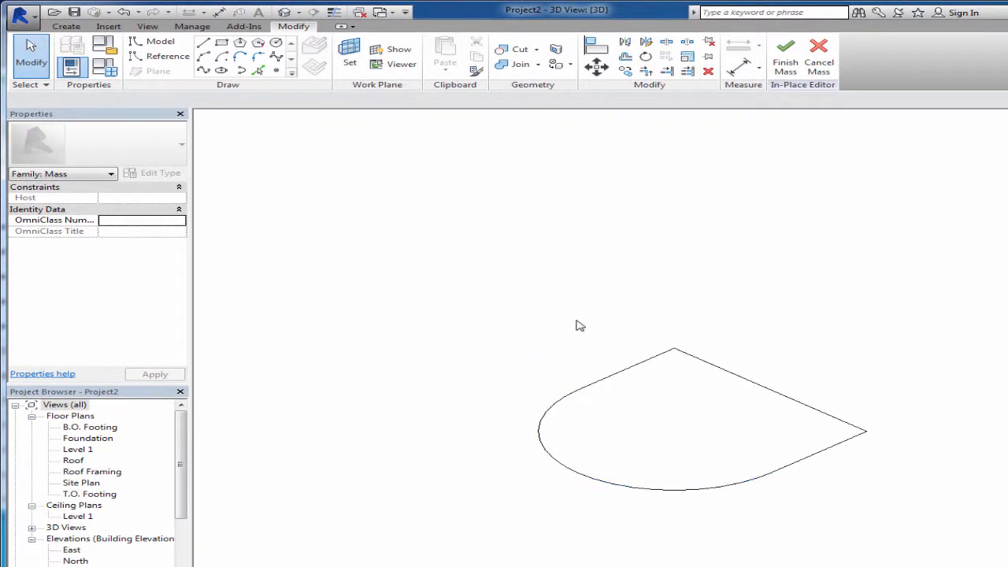
Step: Create a solid form from the closed outline and set its height to 50'
{"action": "left_click_drag", "start_coordinate": [918, 509], "coordinate": [497, 326]}
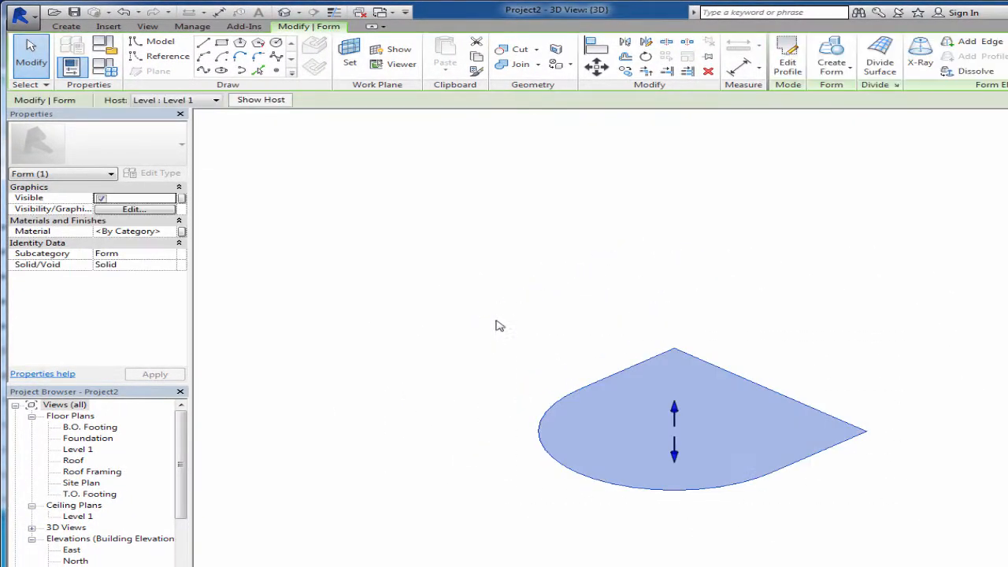
{"action": "left_click", "coordinate": [831, 53]}
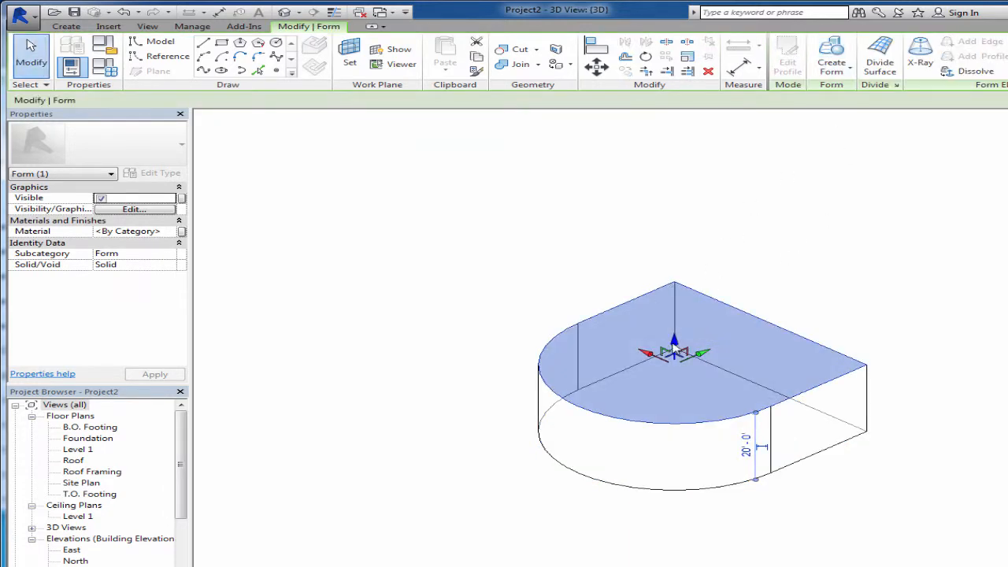
{"action": "left_click_drag", "start_coordinate": [674, 343], "coordinate": [680, 217]}
{"action": "left_click", "coordinate": [746, 402]}
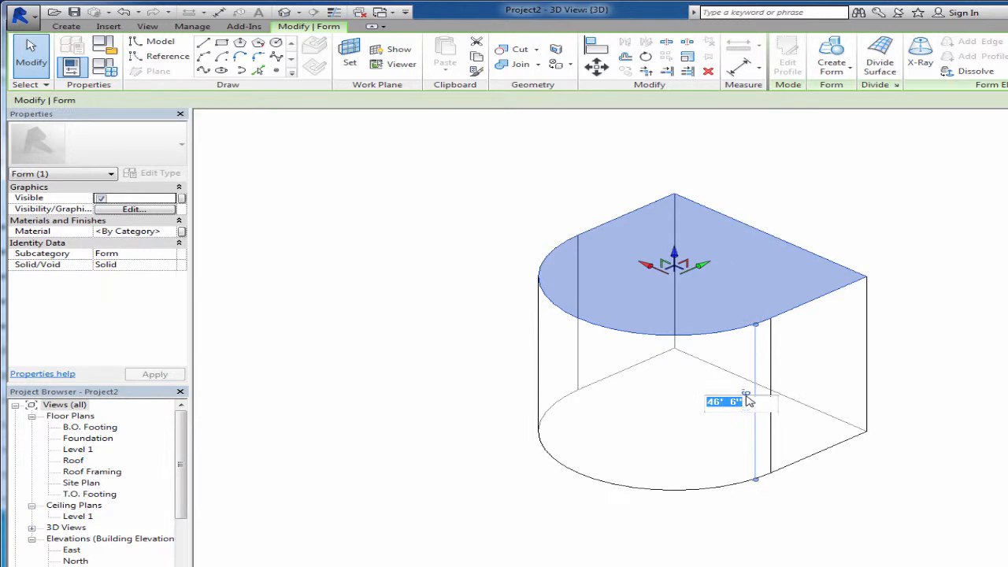
{"action": "type", "text": "50"}
{"action": "key", "text": "Return"}
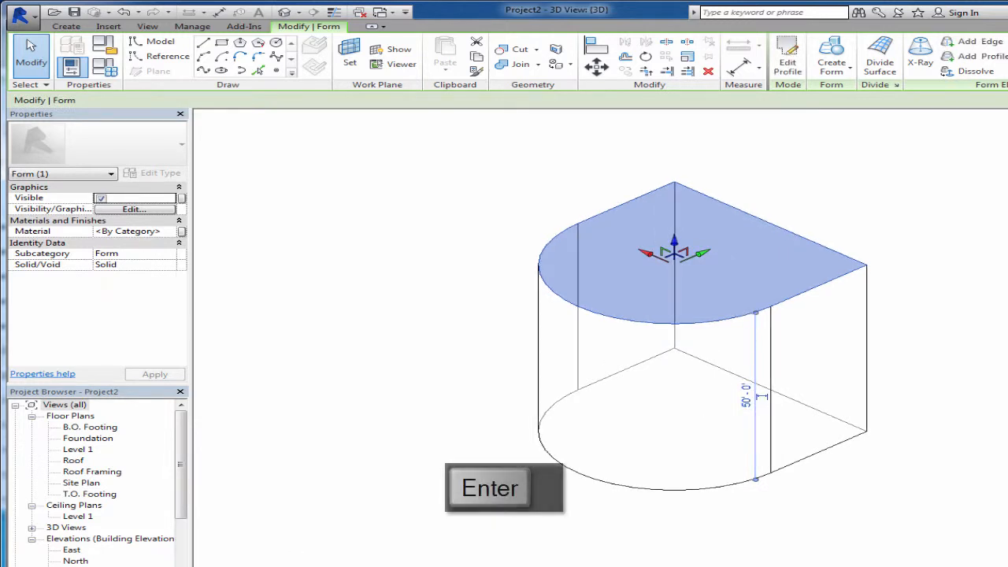
Step: Apply a shaded visual style to the 3D view and inspect the mass from its curved side
{"action": "left_click", "coordinate": [282, 566]}
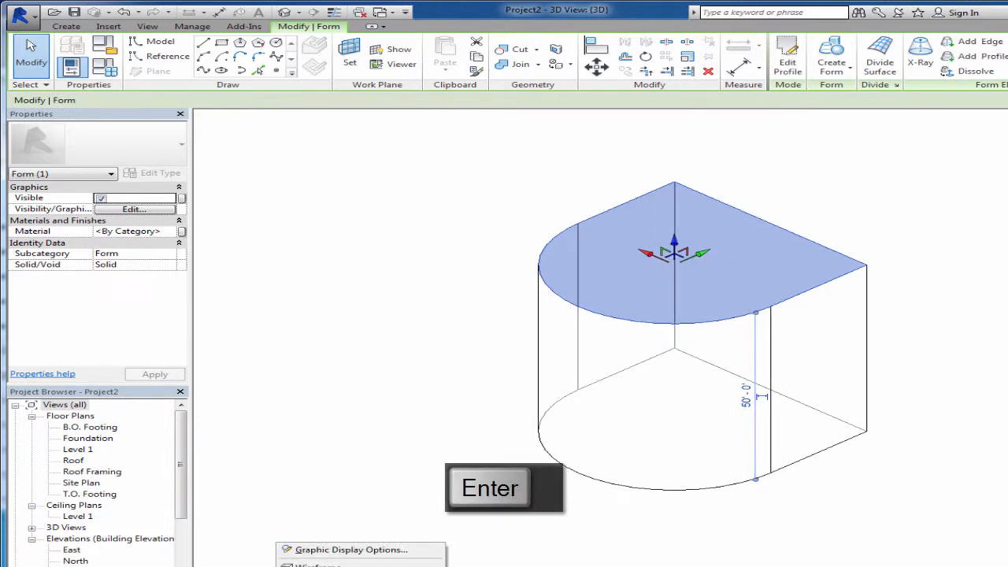
{"action": "left_click", "coordinate": [315, 566]}
{"action": "left_click", "coordinate": [699, 535]}
{"action": "mouse_move", "coordinate": [761, 543]}
{"action": "middle_mouse_down", "text": "shift"}
{"action": "mouse_move", "coordinate": [491, 493]}
{"action": "mouse_move", "coordinate": [873, 509]}
{"action": "mouse_move", "coordinate": [627, 511]}
{"action": "mouse_move", "coordinate": [845, 481]}
{"action": "mouse_move", "coordinate": [590, 492]}
{"action": "middle_mouse_up", "text": "shift"}
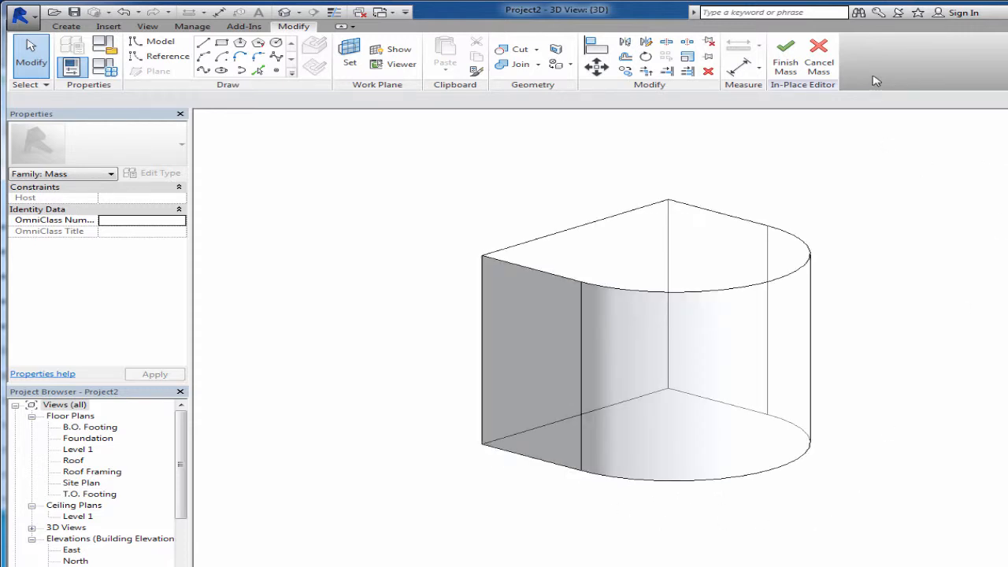
Step: Undo the height changes and the solid form creation, back to the flat outline
{"action": "key", "text": "ctrl+z"}
{"action": "key", "text": "ctrl+z"}
{"action": "key", "text": "ctrl+z"}
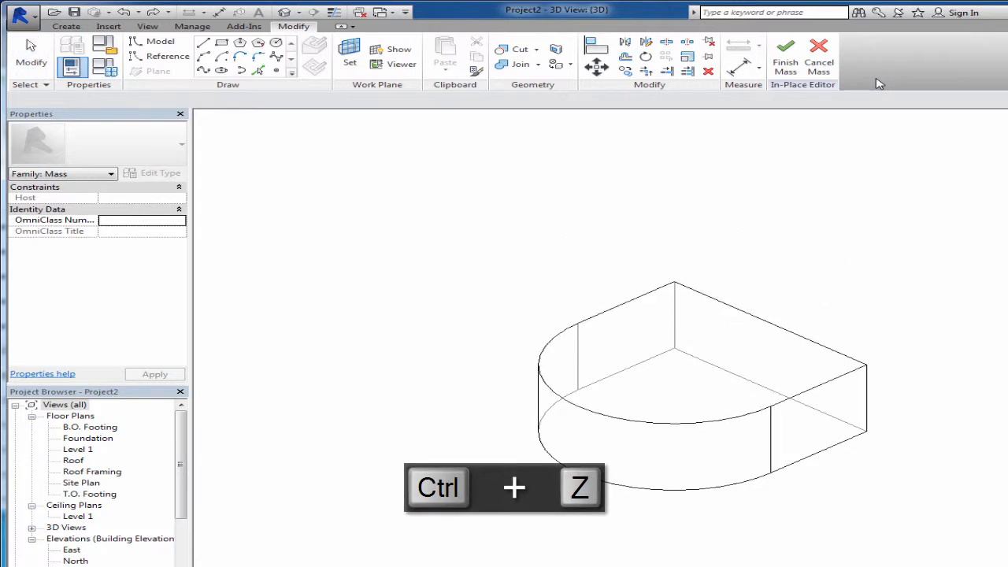
{"action": "key", "text": "ctrl+z"}
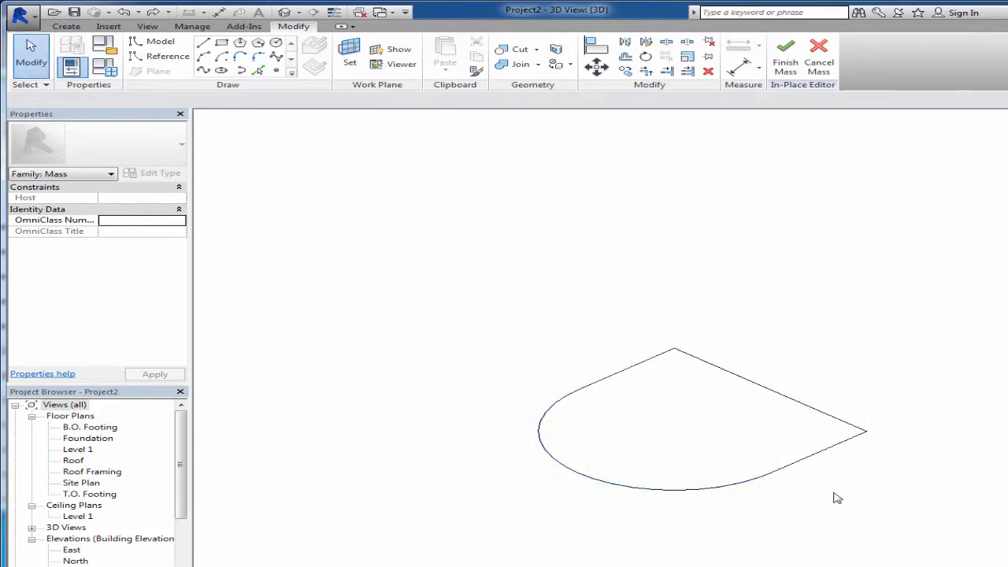
Step: In the East elevation, copy the mass outline from Level 1 up to the Roof level, and return to the 3D view
{"action": "left_click_drag", "start_coordinate": [894, 524], "coordinate": [498, 322]}
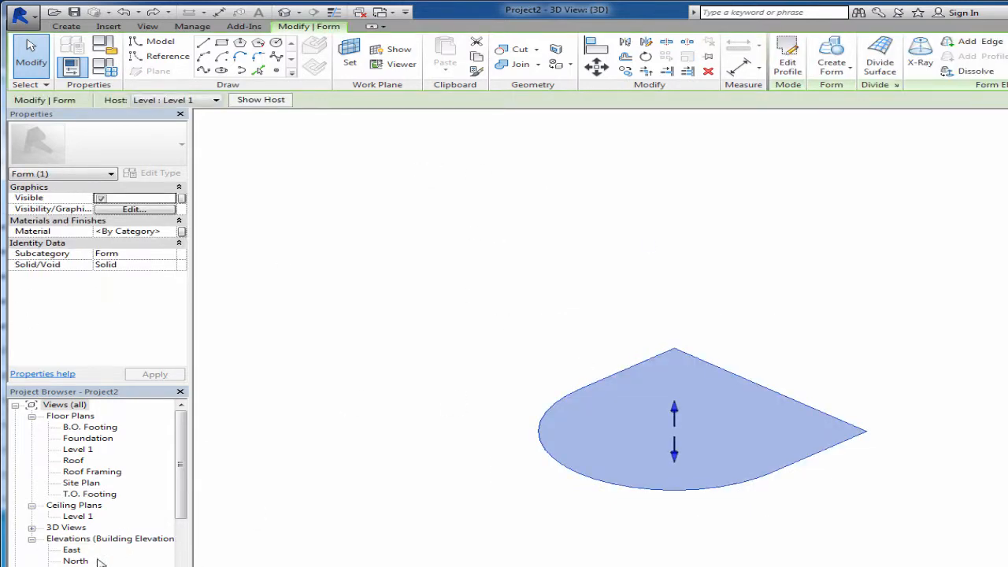
{"action": "double_click", "coordinate": [71, 550]}
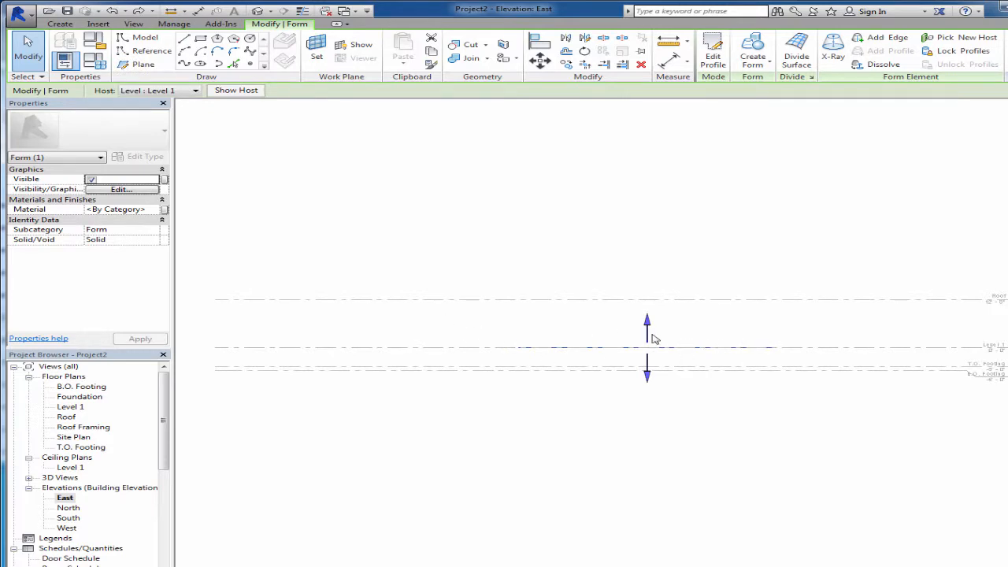
{"action": "left_click", "coordinate": [872, 337]}
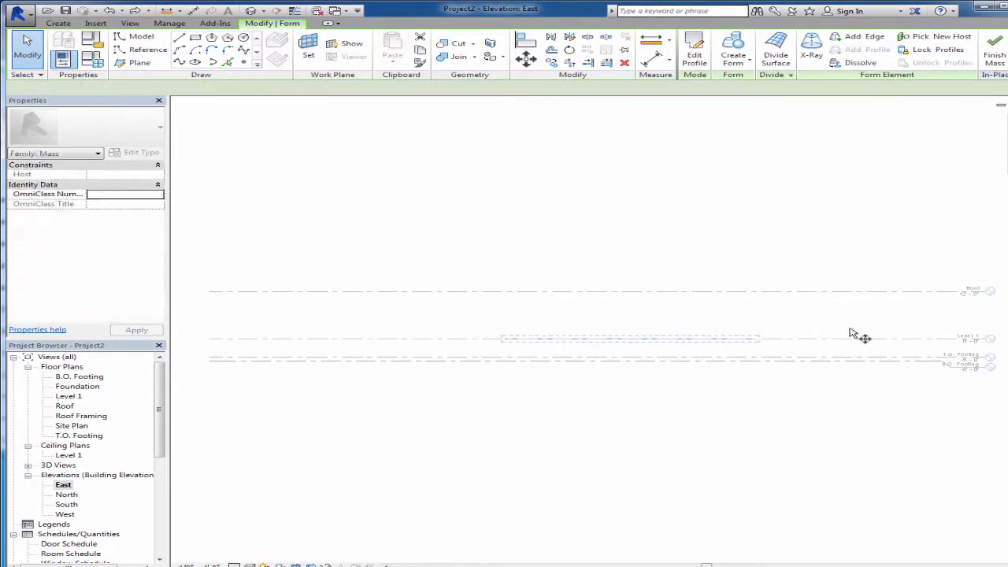
{"action": "left_click", "coordinate": [854, 336]}
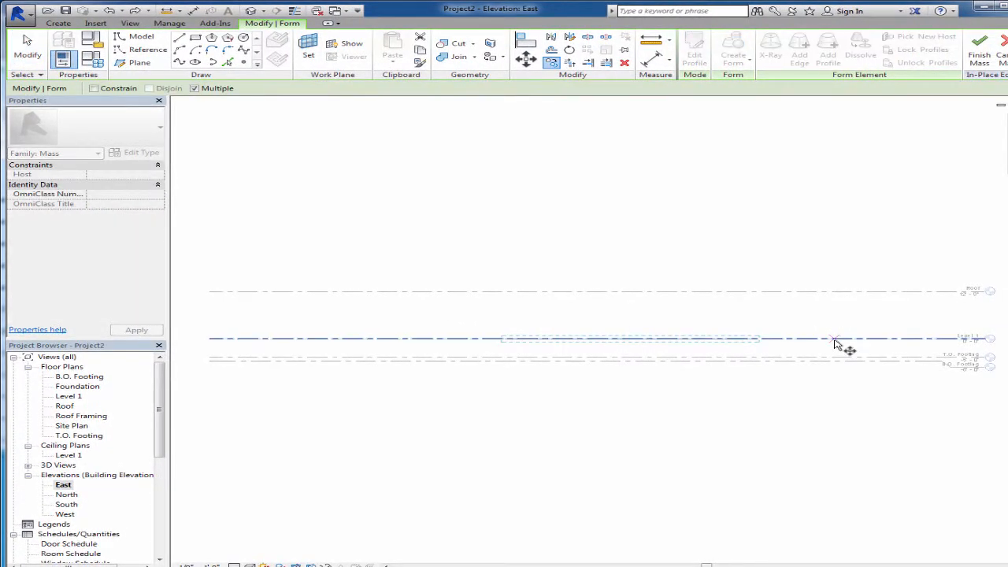
{"action": "left_click_drag", "start_coordinate": [843, 338], "coordinate": [833, 290]}
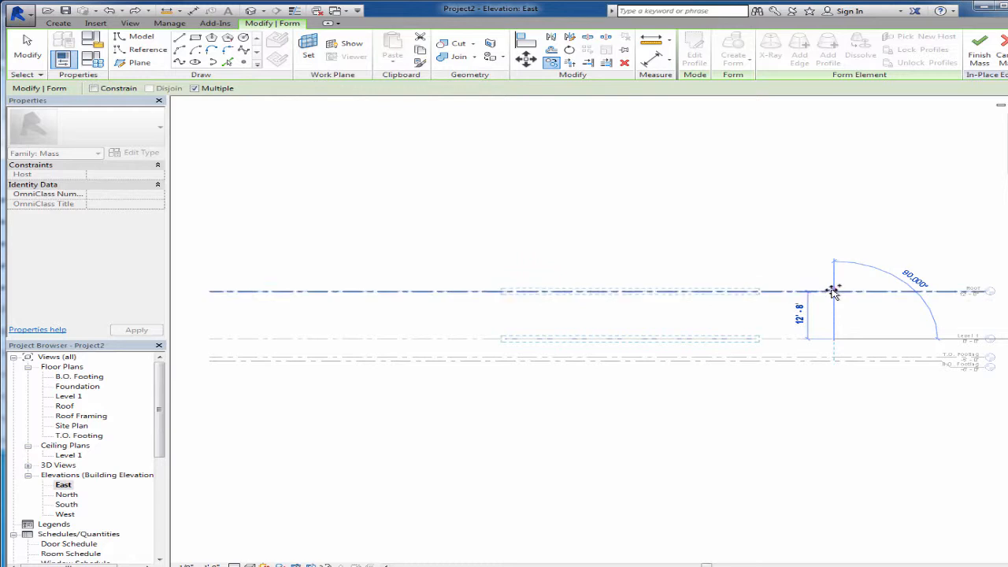
{"action": "left_click", "coordinate": [833, 291]}
{"action": "key", "text": "Escape"}
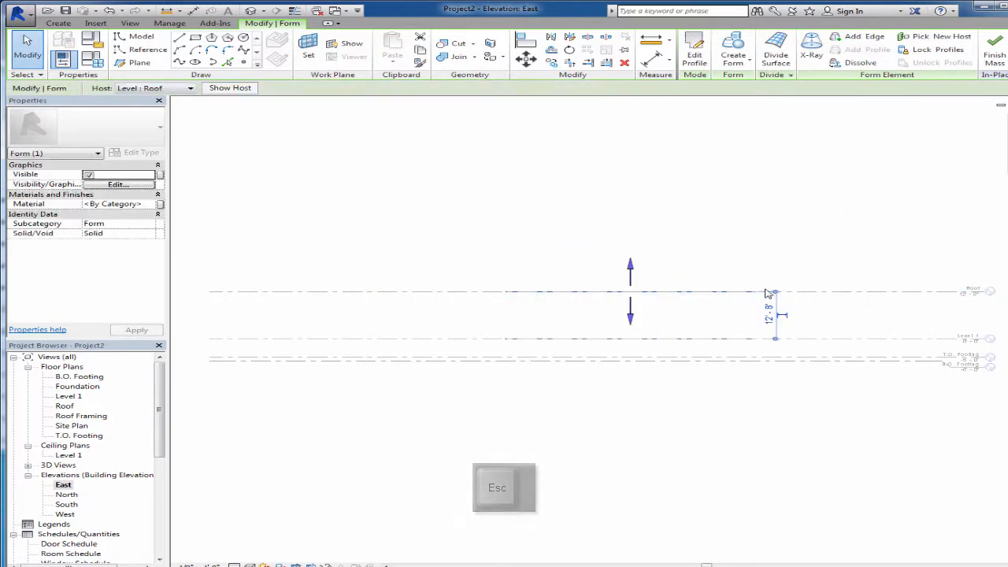
{"action": "key", "text": "ctrl+Tab"}
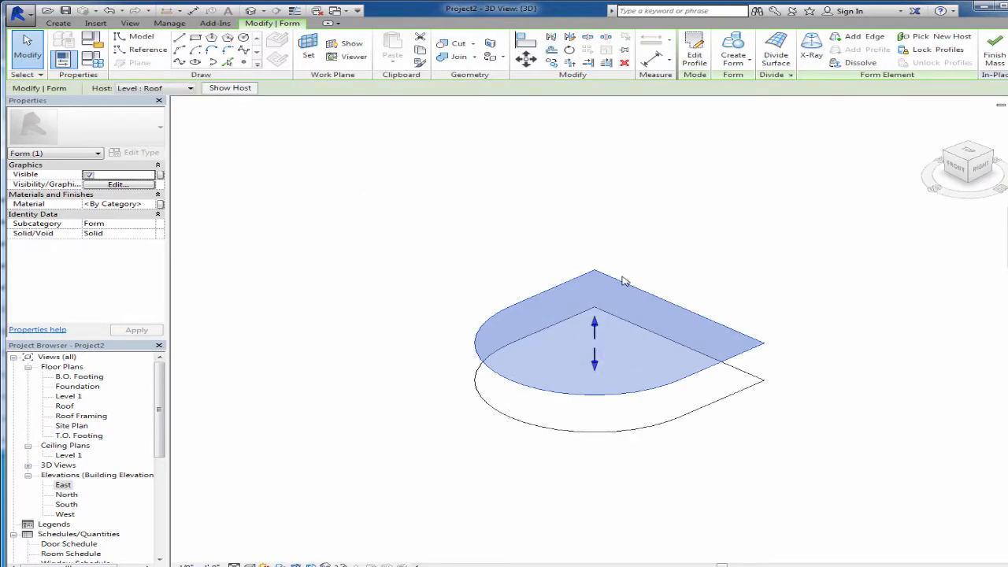
{"action": "left_click", "coordinate": [599, 478]}
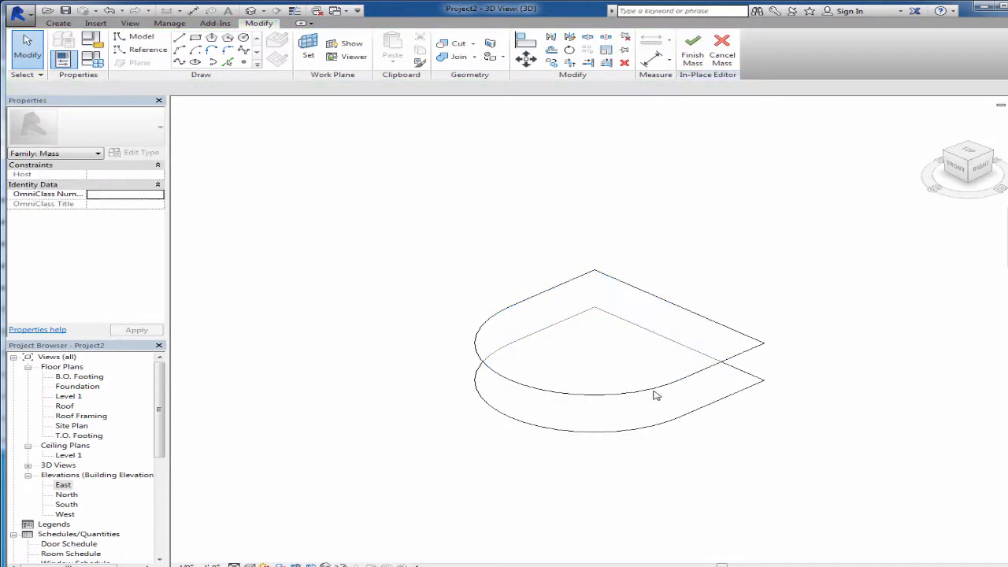
Step: Select the four edges of the upper outline, switch to the top view and try to rotate them
{"action": "left_click", "coordinate": [616, 281]}
{"action": "left_click", "coordinate": [508, 324]}
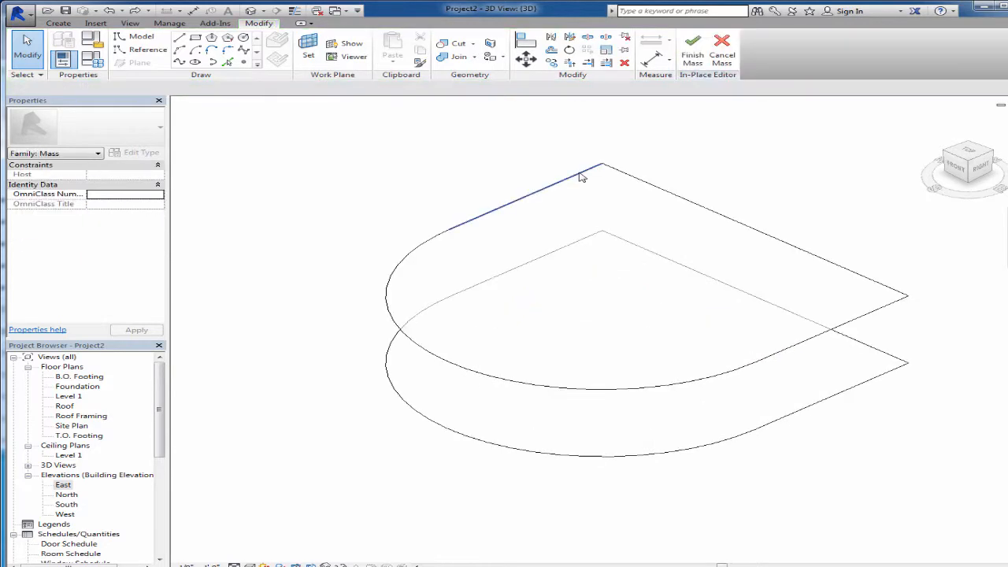
{"action": "left_click", "coordinate": [580, 174]}
{"action": "left_click", "coordinate": [422, 246], "text": "ctrl"}
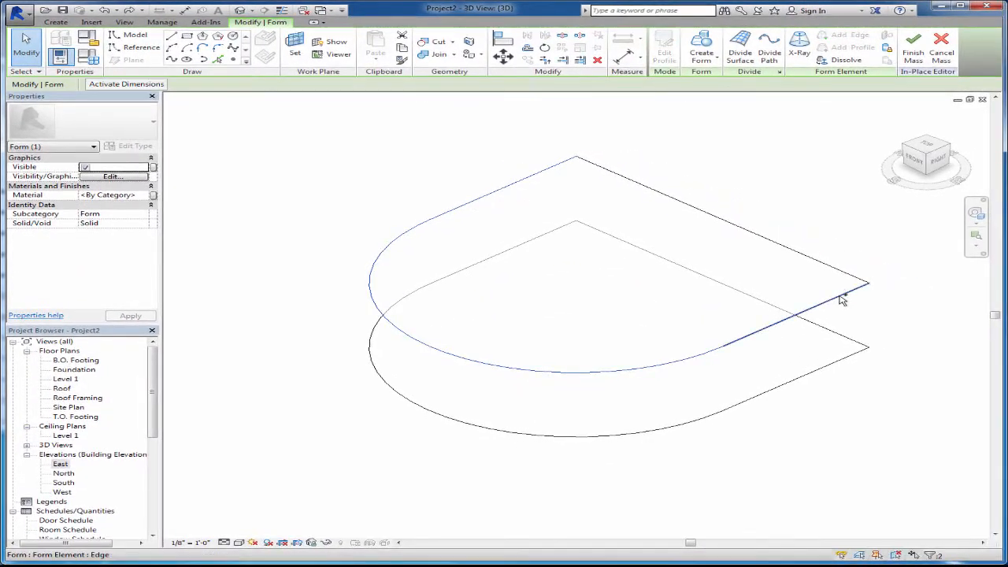
{"action": "left_click", "coordinate": [842, 299], "text": "ctrl"}
{"action": "left_click", "coordinate": [824, 263], "text": "ctrl"}
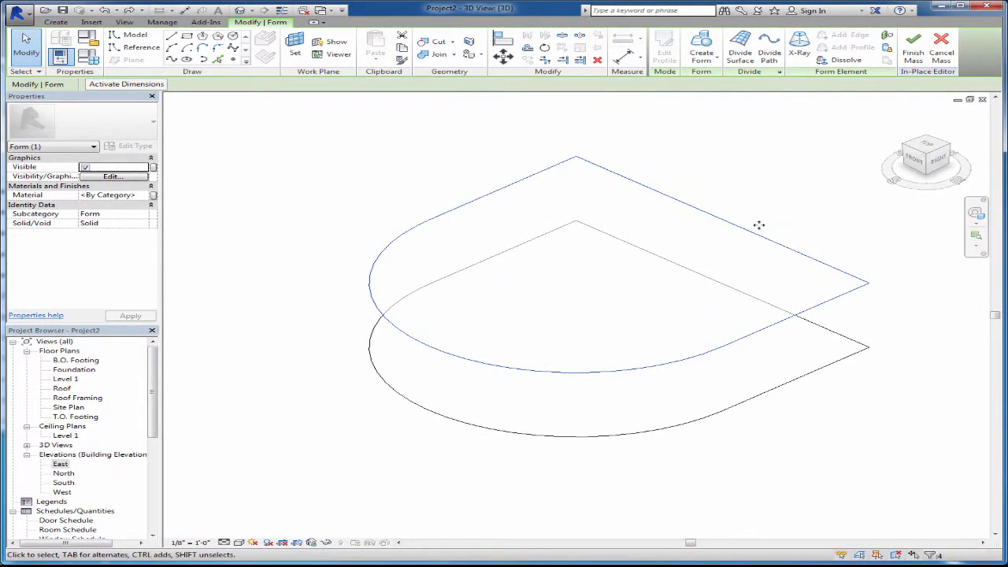
{"action": "left_click", "coordinate": [927, 144]}
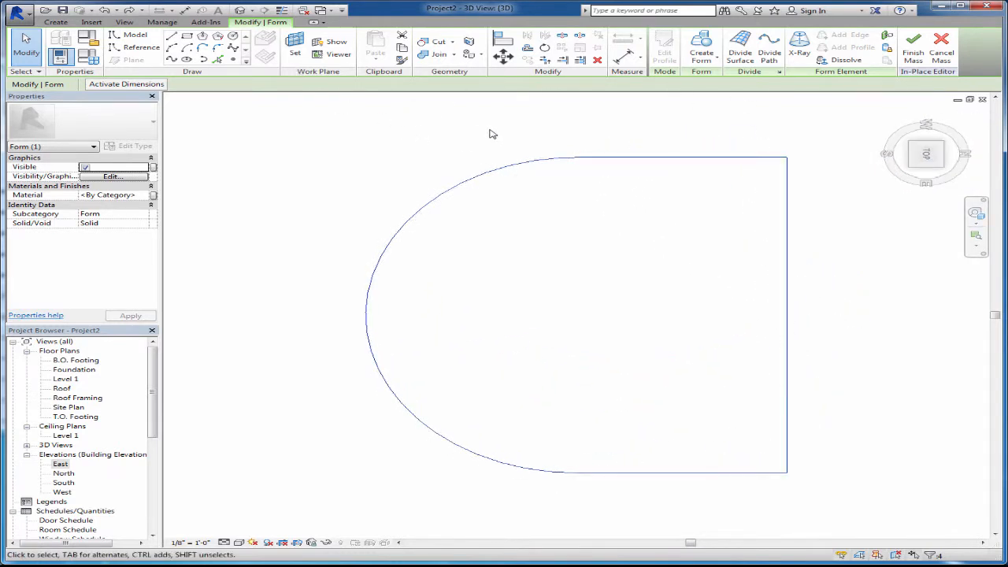
{"action": "key", "text": "r"}
{"action": "key", "text": "o"}
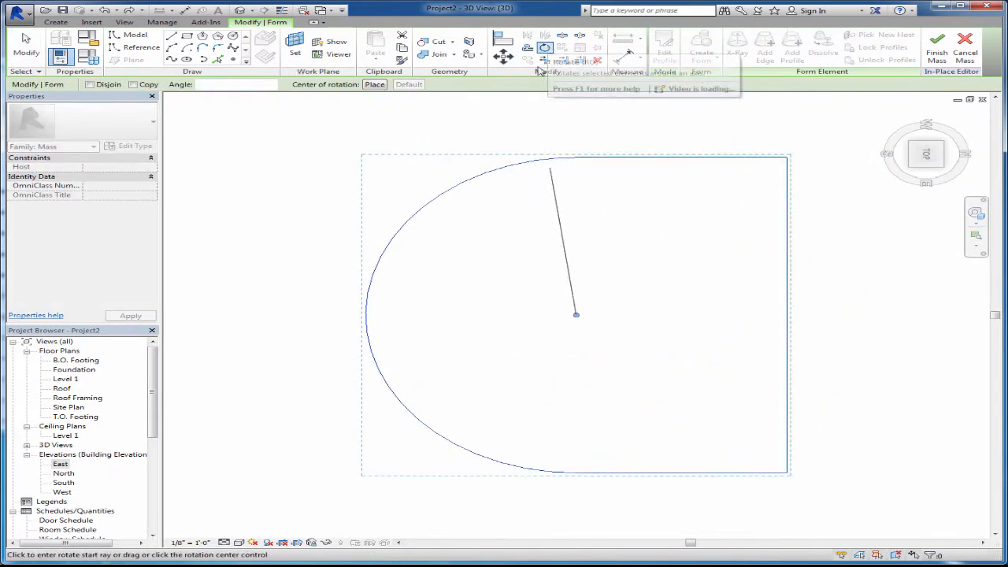
{"action": "key", "text": "Escape"}
Step: Select the whole upper outline as one form and rotate it by an angle of 90 degrees
{"action": "key", "text": "Tab"}
{"action": "left_click", "coordinate": [641, 159]}
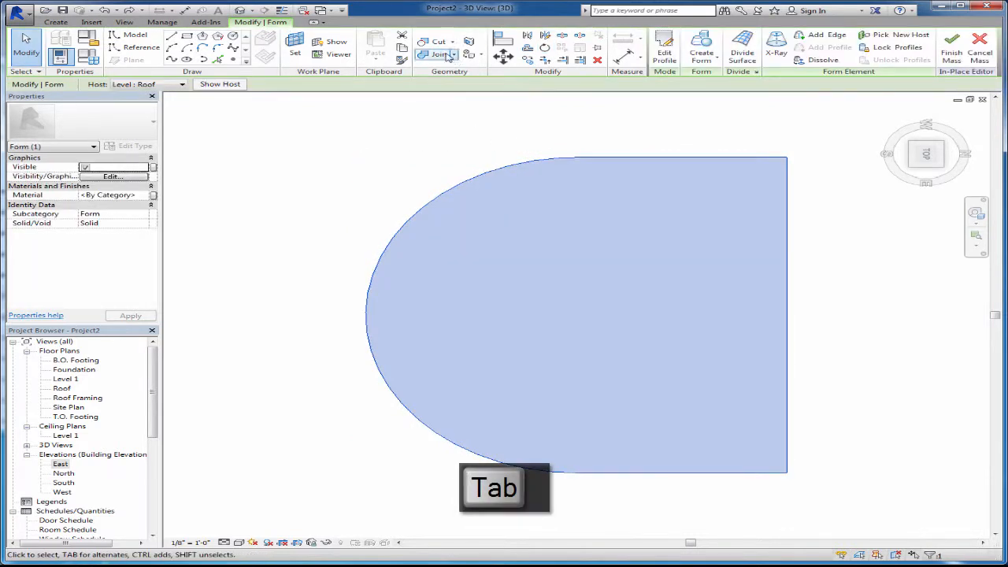
{"action": "key", "text": "r"}
{"action": "key", "text": "o"}
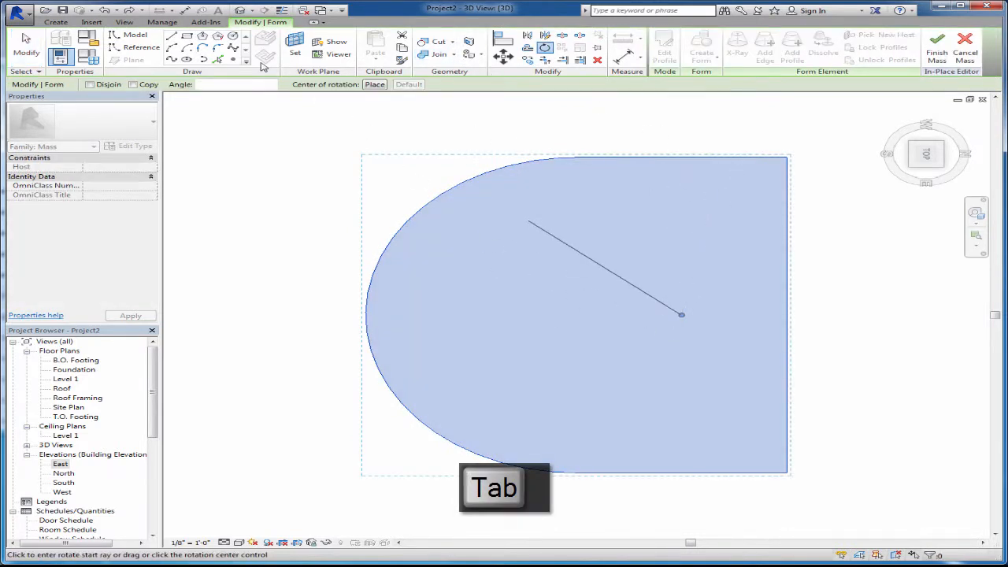
{"action": "left_click", "coordinate": [560, 198]}
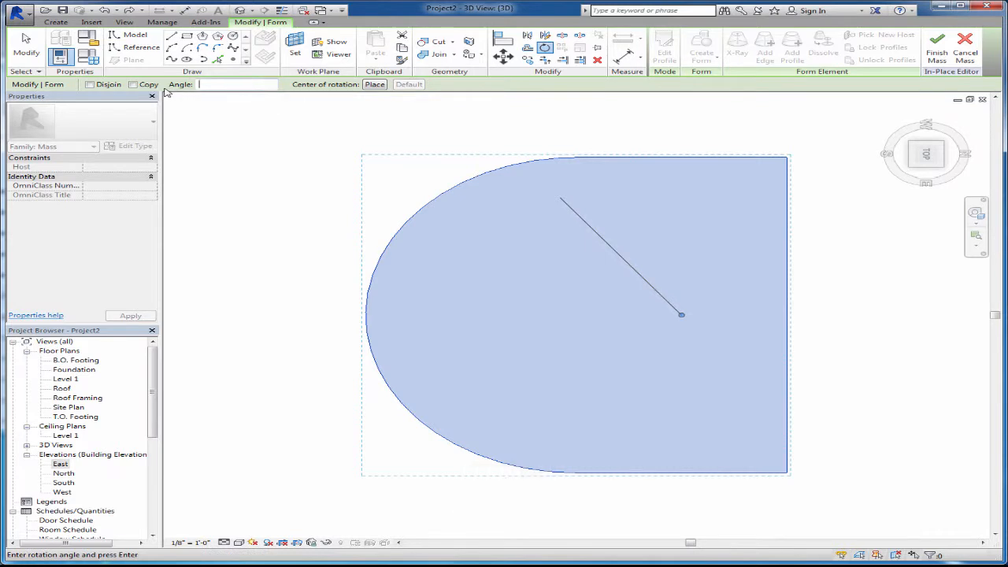
{"action": "type", "text": "90"}
{"action": "key", "text": "Return"}
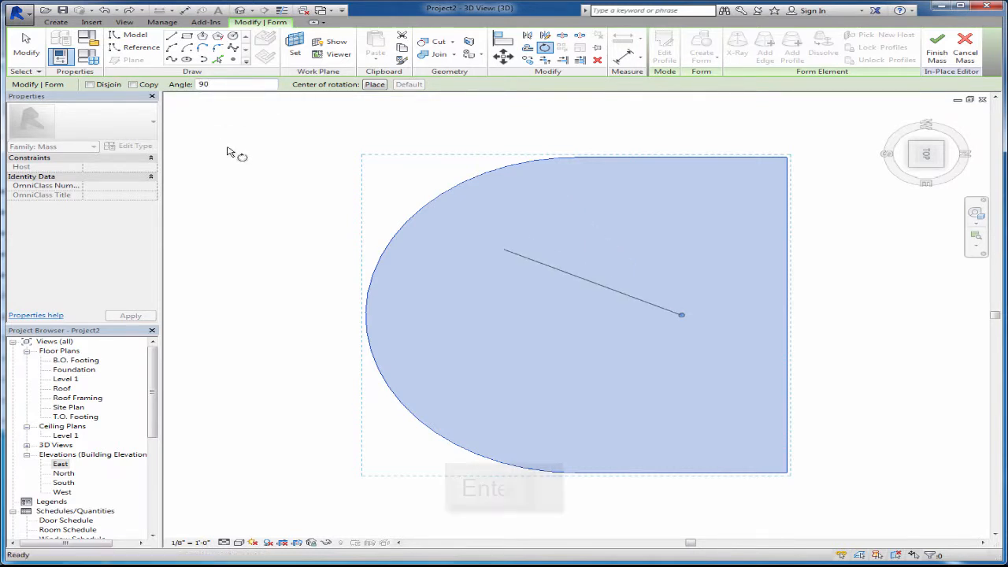
Step: Move the rotated outline so its upper-right corner meets the upper-right corner of the original outline
{"action": "scroll", "coordinate": [375, 167], "scroll_direction": "down", "scroll_amount": 1}
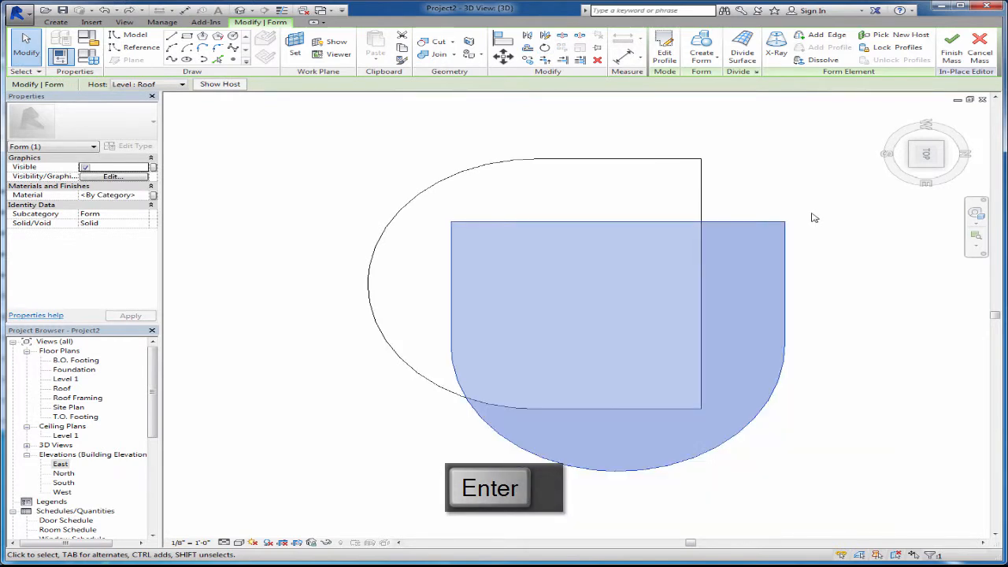
{"action": "key", "text": "m"}
{"action": "key", "text": "v"}
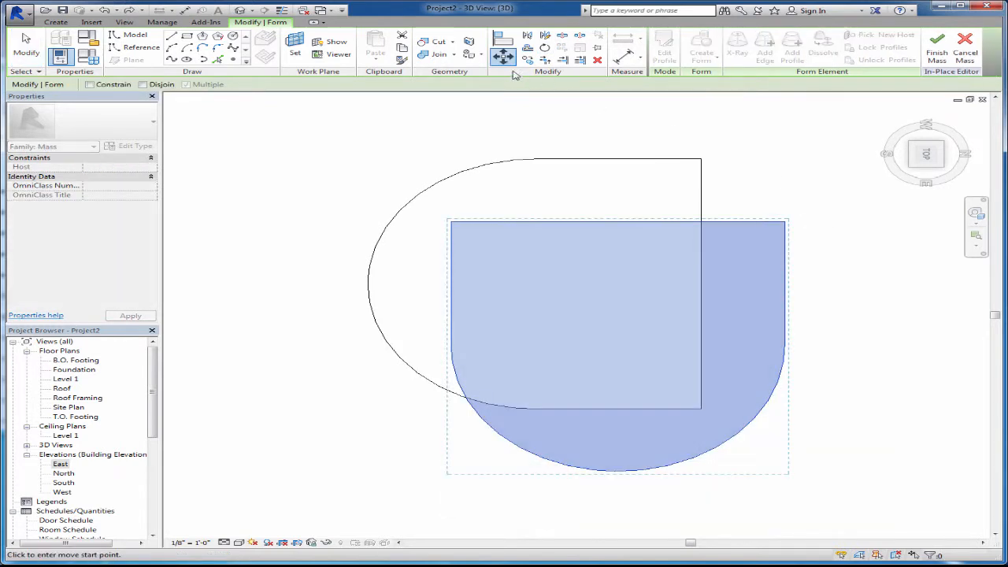
{"action": "left_click", "coordinate": [784, 222]}
{"action": "left_click", "coordinate": [701, 159]}
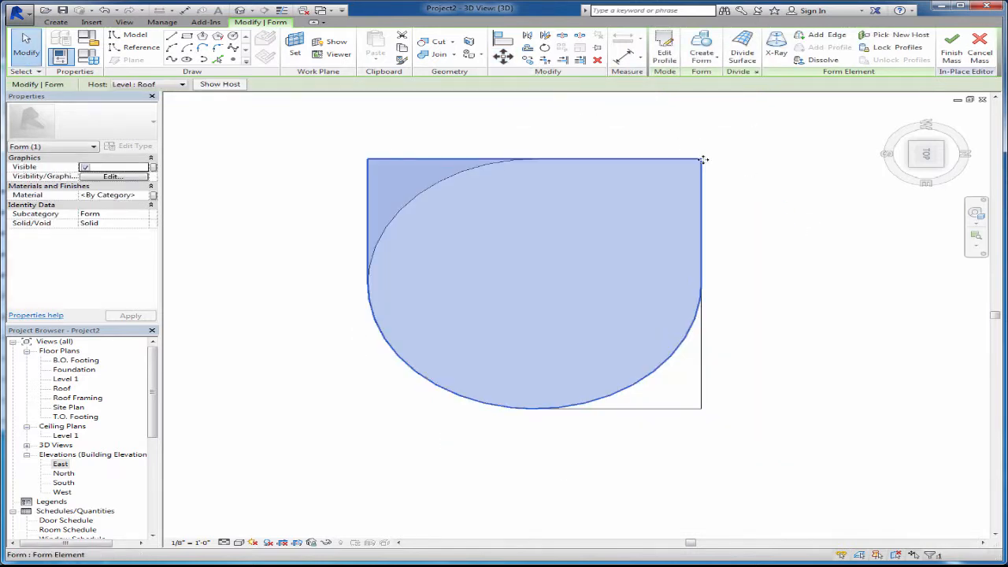
{"action": "left_click", "coordinate": [771, 367]}
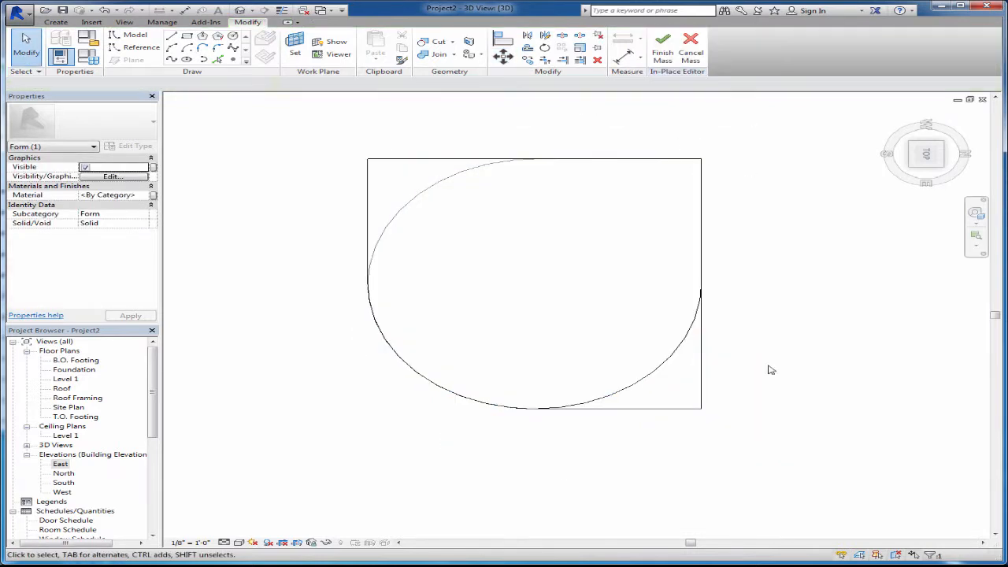
Step: Return to the isometric 3D view and create a solid form from both the lower and upper outlines
{"action": "left_click", "coordinate": [915, 170]}
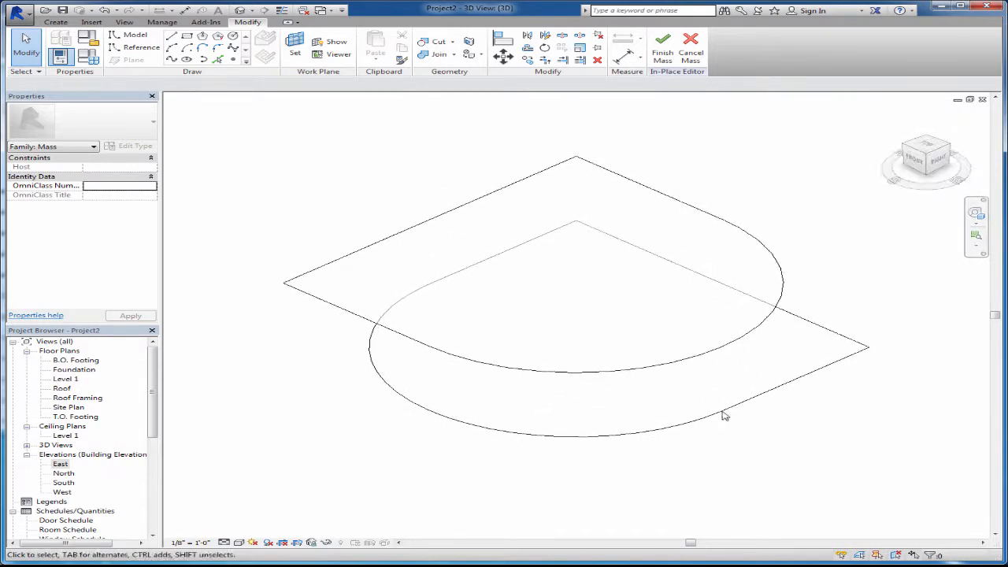
{"action": "scroll", "coordinate": [713, 470], "scroll_direction": "down", "scroll_amount": 3}
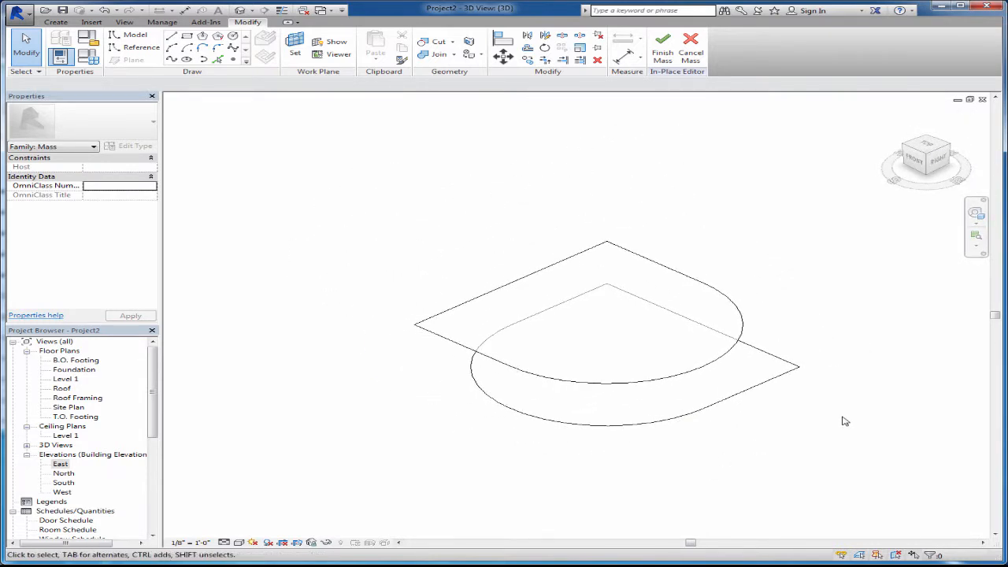
{"action": "left_click_drag", "start_coordinate": [880, 455], "coordinate": [373, 208]}
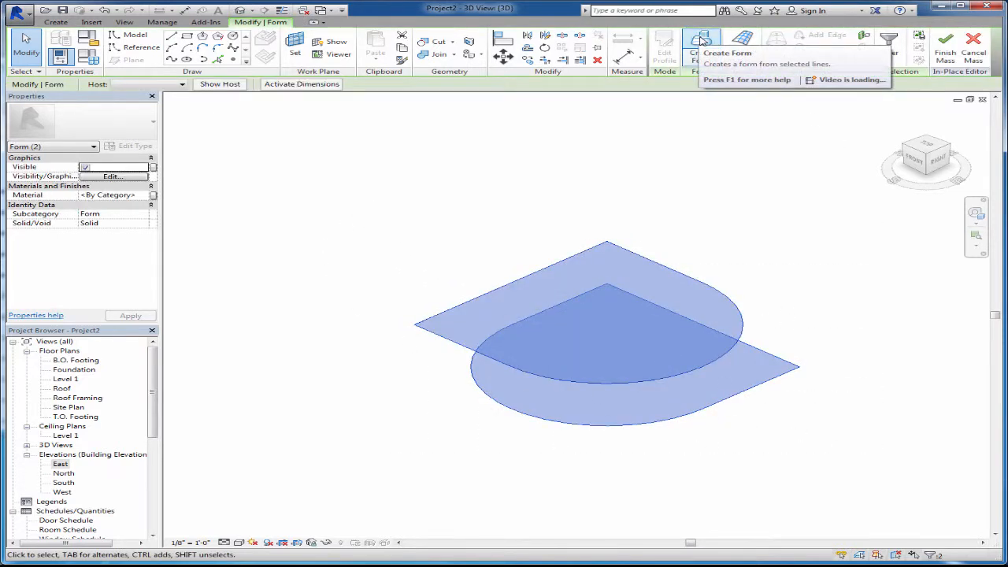
{"action": "left_click", "coordinate": [701, 41]}
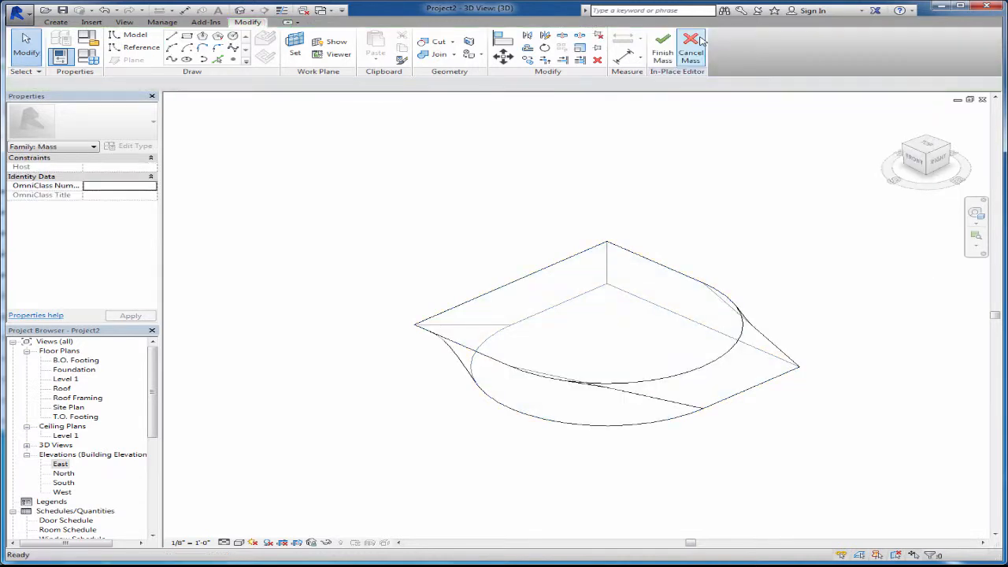
Step: Shade the 3D view, fit the twisted mass to it and inspect the mass from all around
{"action": "left_click", "coordinate": [239, 542]}
{"action": "left_click", "coordinate": [269, 500]}
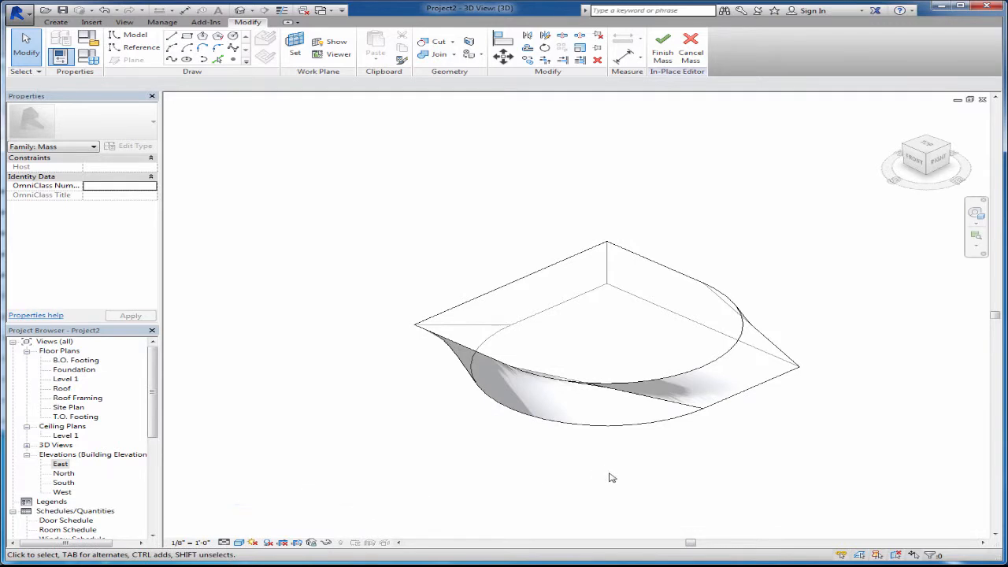
{"action": "key", "text": "z"}
{"action": "key", "text": "f"}
{"action": "middle_click_drag", "start_coordinate": [789, 478], "coordinate": [846, 412], "text": "shift"}
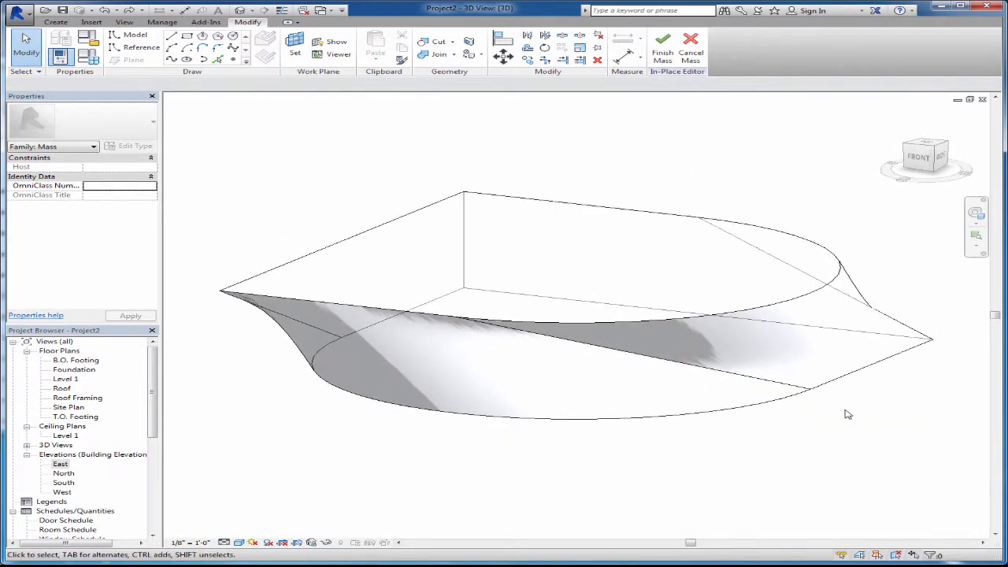
{"action": "middle_click_drag", "start_coordinate": [650, 372], "coordinate": [489, 367], "text": "shift"}
{"action": "middle_click_drag", "start_coordinate": [733, 360], "coordinate": [488, 365], "text": "shift"}
{"action": "middle_click_drag", "start_coordinate": [714, 378], "coordinate": [543, 382], "text": "shift"}
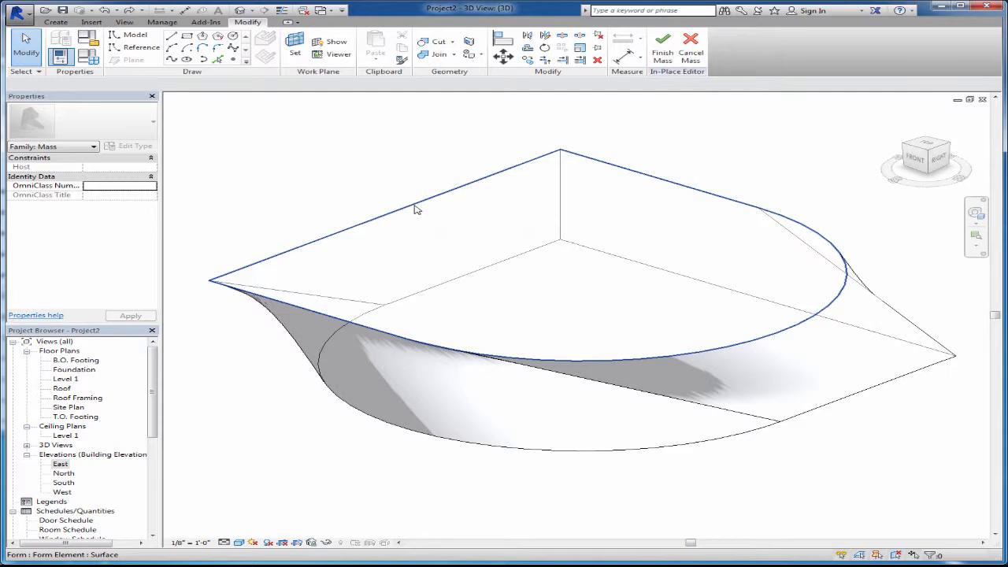
Step: Raise the top face of the twisted mass, set its height to 50' and inspect the taller form from the front
{"action": "key", "text": "Tab"}
{"action": "key", "text": "Tab"}
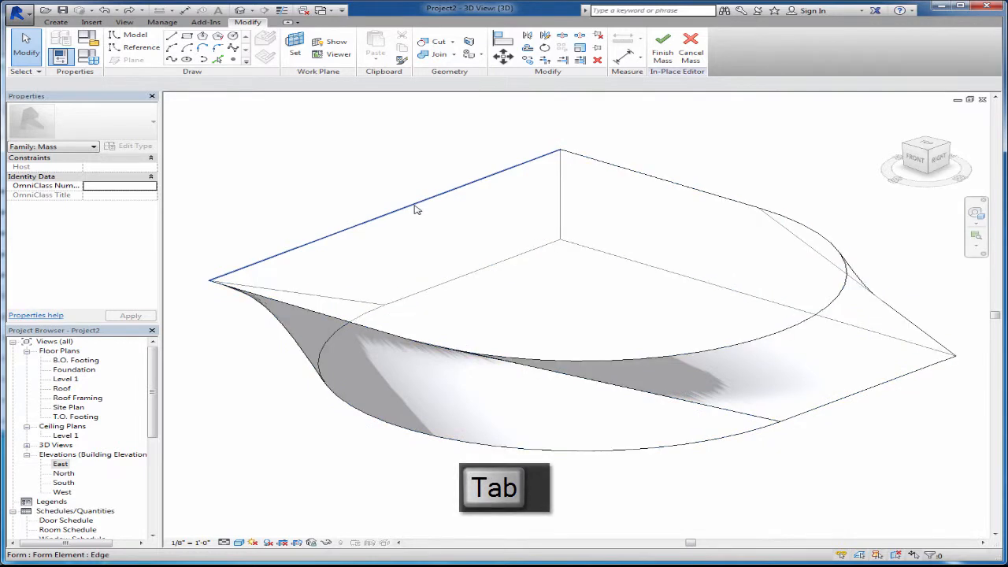
{"action": "key", "text": "Tab"}
{"action": "key", "text": "Tab"}
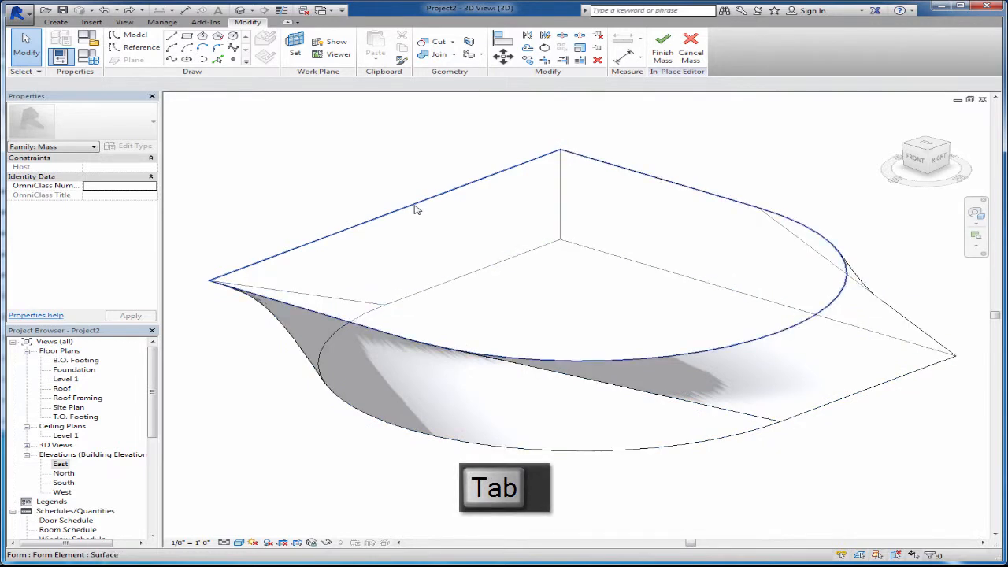
{"action": "left_click", "coordinate": [418, 209]}
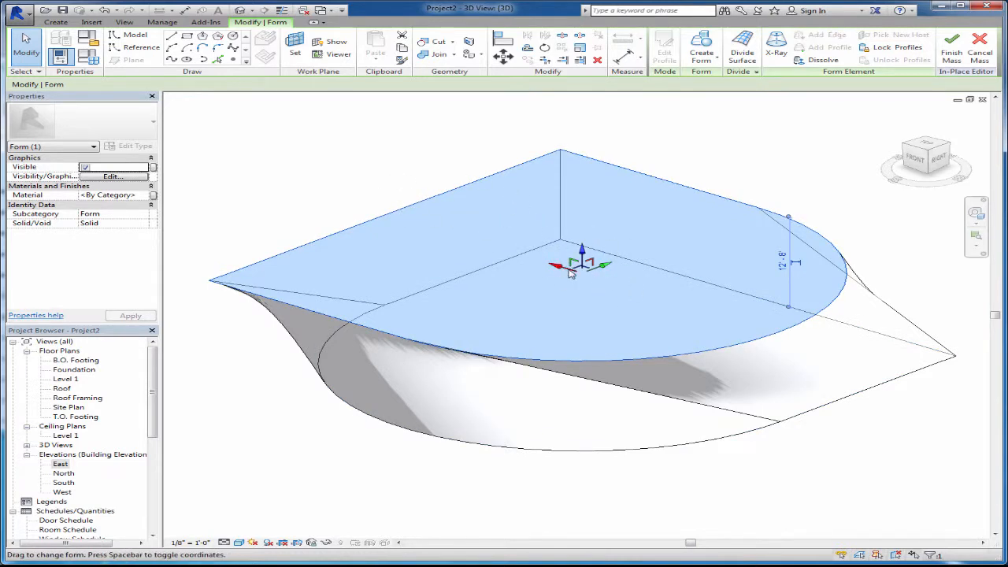
{"action": "left_click_drag", "start_coordinate": [584, 254], "coordinate": [588, 165]}
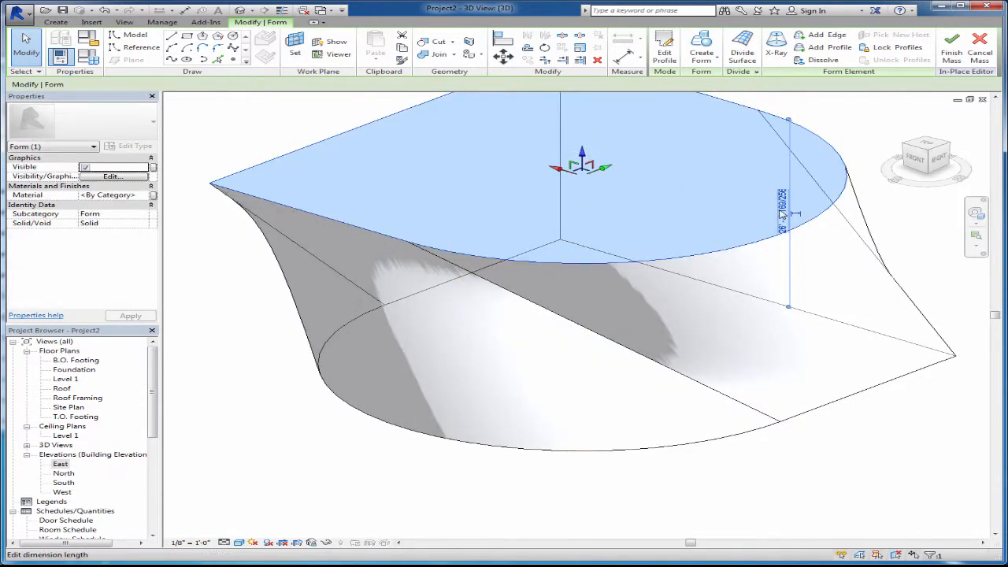
{"action": "left_click", "coordinate": [782, 214]}
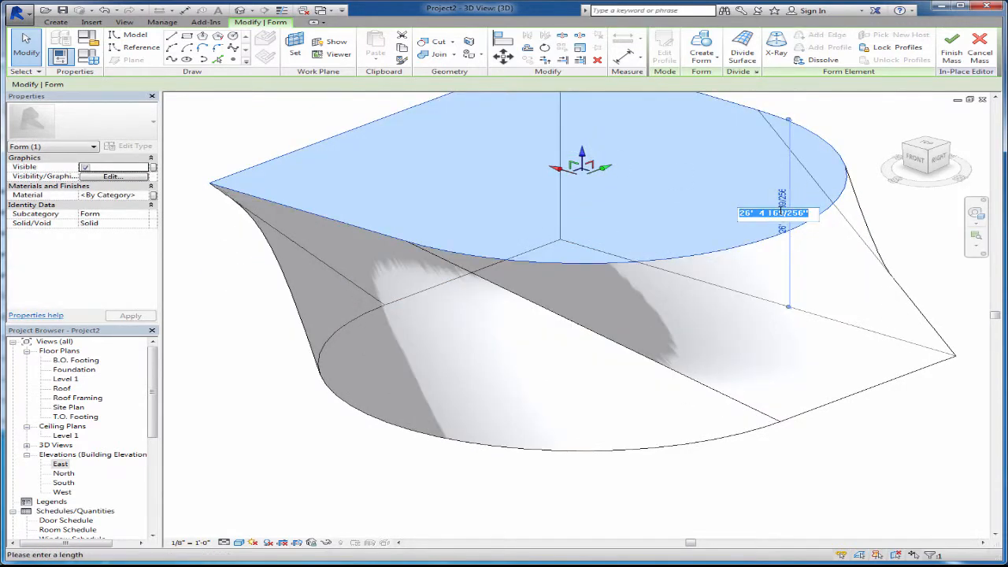
{"action": "type", "text": "50"}
{"action": "key", "text": "Return"}
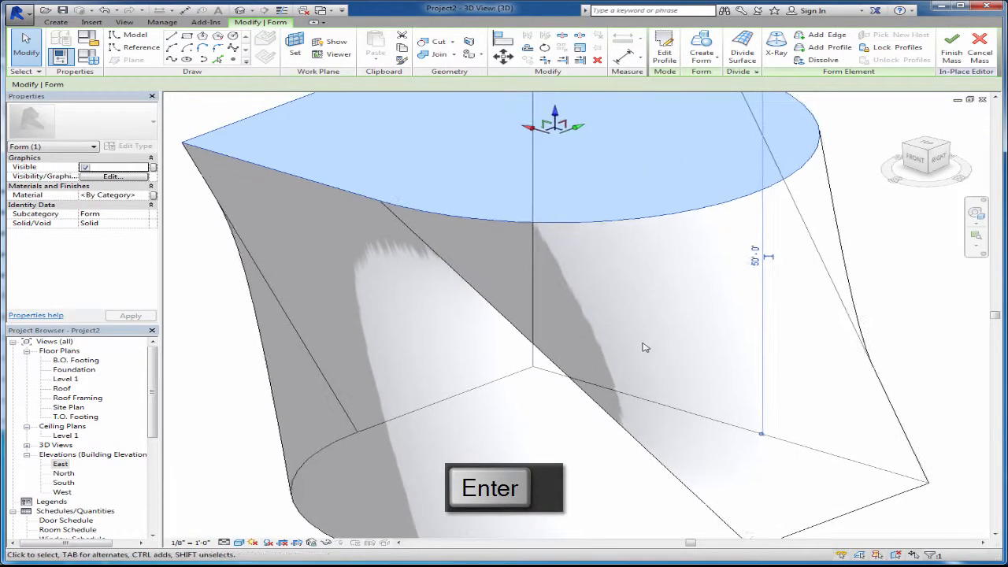
{"action": "scroll", "coordinate": [645, 347], "scroll_direction": "down", "scroll_amount": 2}
{"action": "middle_click_drag", "start_coordinate": [790, 481], "coordinate": [722, 462]}
{"action": "left_click", "coordinate": [722, 462]}
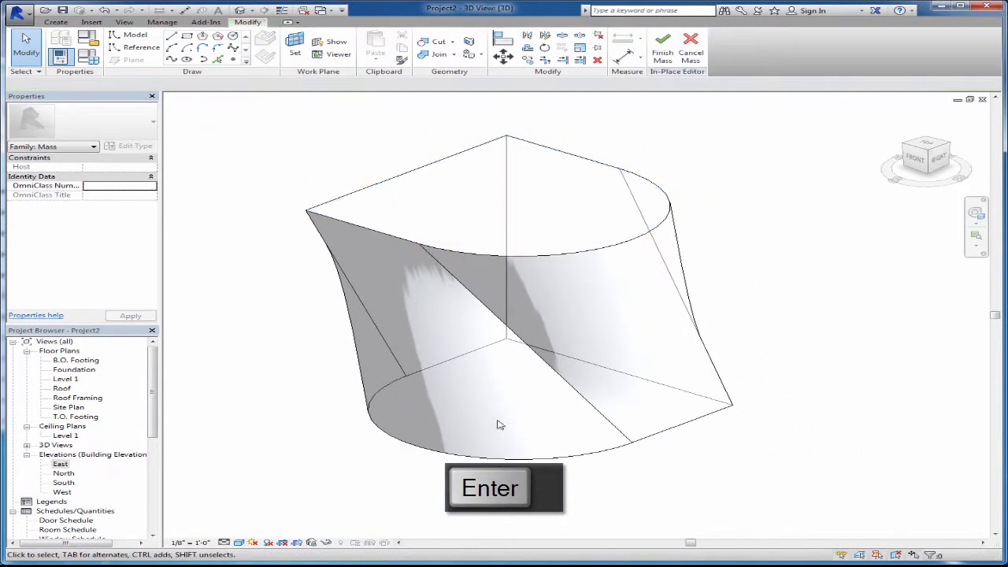
{"action": "mouse_move", "coordinate": [497, 425]}
{"action": "middle_mouse_down", "text": "shift"}
{"action": "mouse_move", "coordinate": [578, 388]}
{"action": "mouse_move", "coordinate": [426, 407]}
{"action": "mouse_move", "coordinate": [545, 409]}
{"action": "middle_mouse_up", "text": "shift"}
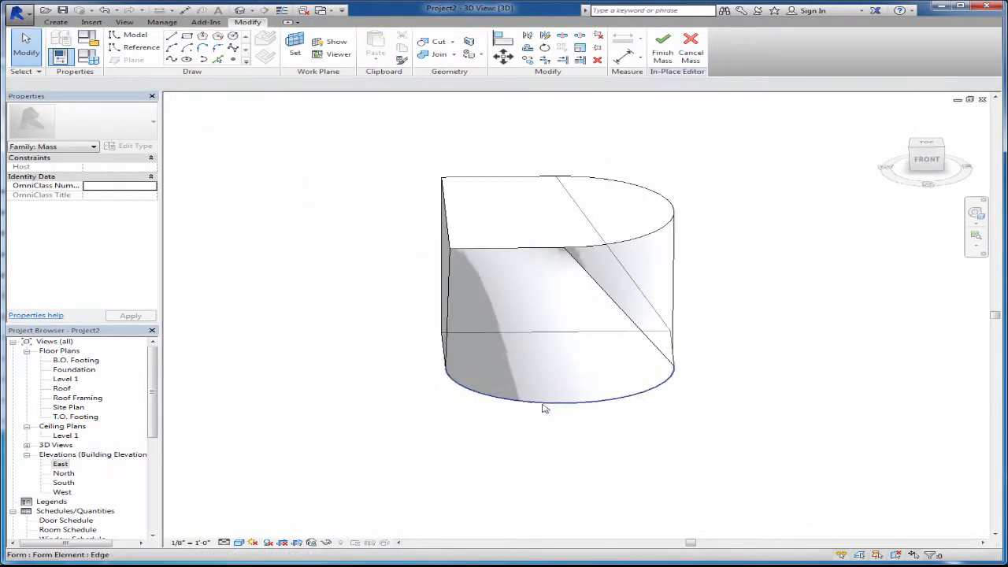
{"action": "middle_click_drag", "start_coordinate": [490, 393], "coordinate": [569, 398], "text": "shift"}
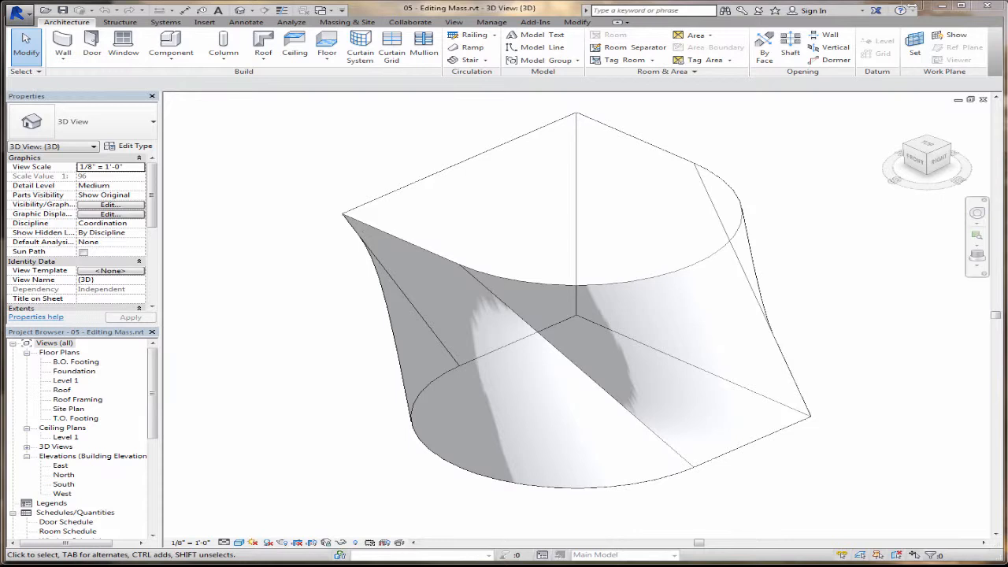
Step: Select the twisted mass in the 05 - Editing Mass.rvt project
{"action": "left_click", "coordinate": [430, 184]}
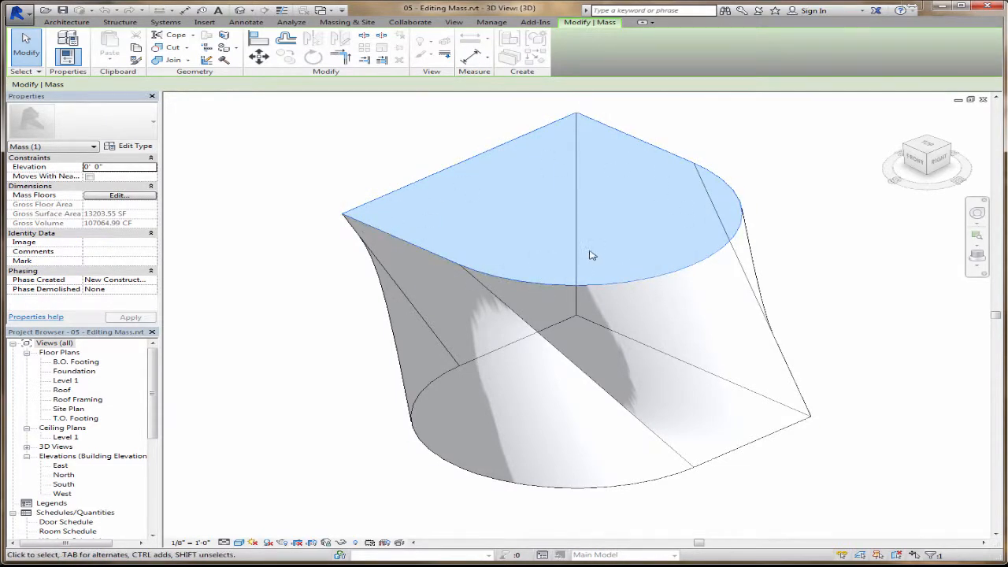